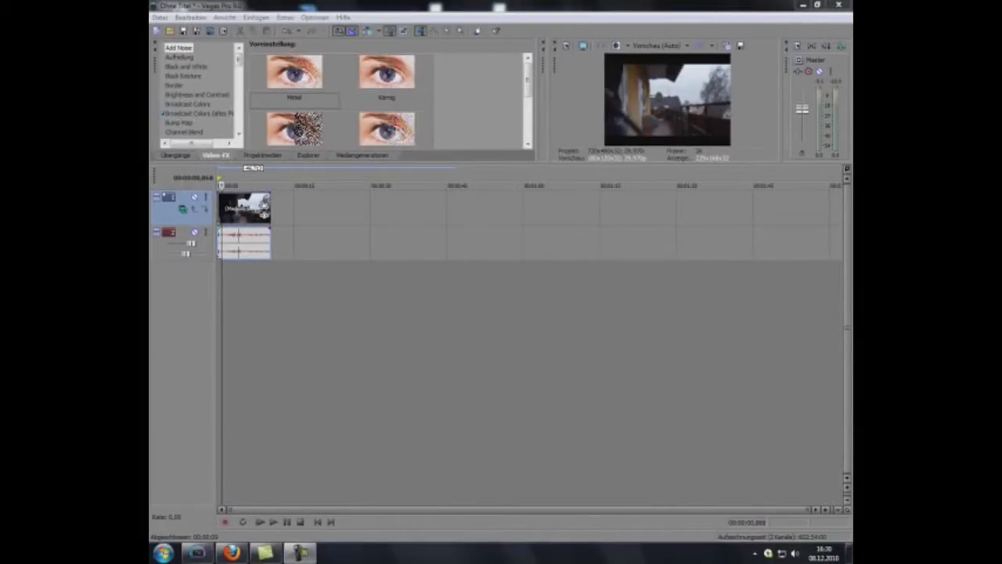
Step: Preview the balcony footage, including a full-screen playback
{"action": "key", "text": "space"}
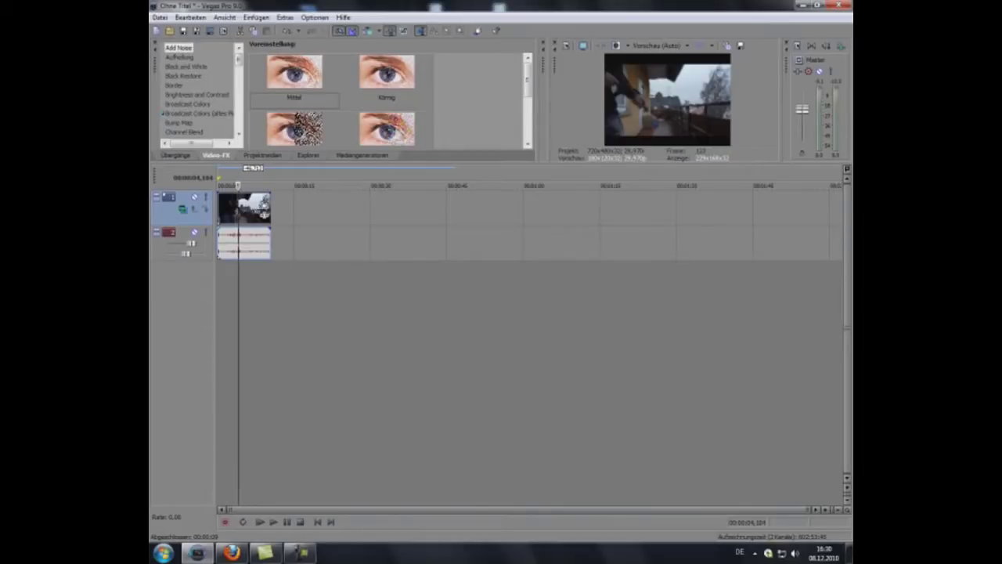
{"action": "key", "text": "space"}
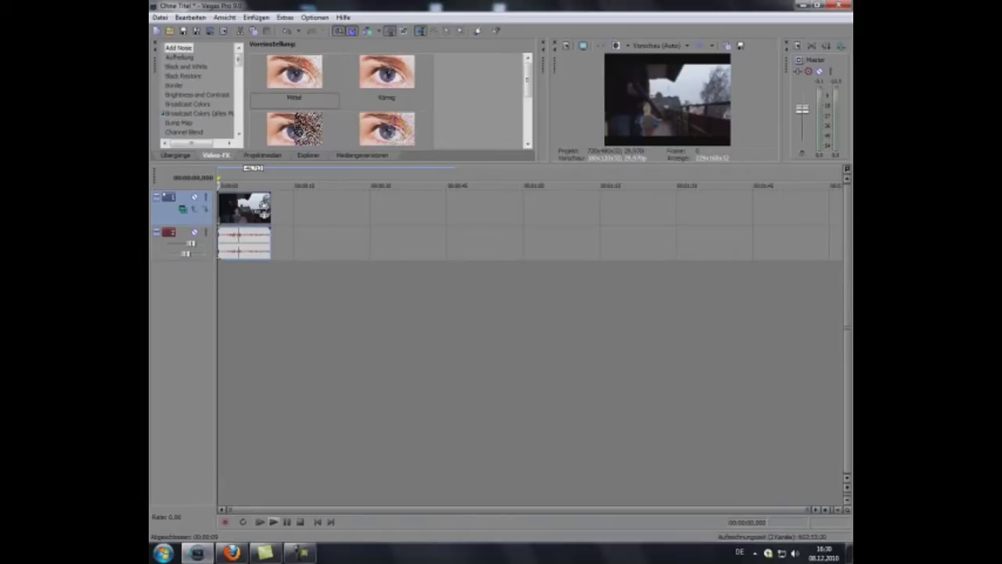
{"action": "key", "text": "space"}
{"action": "key", "text": "alt+shift+4"}
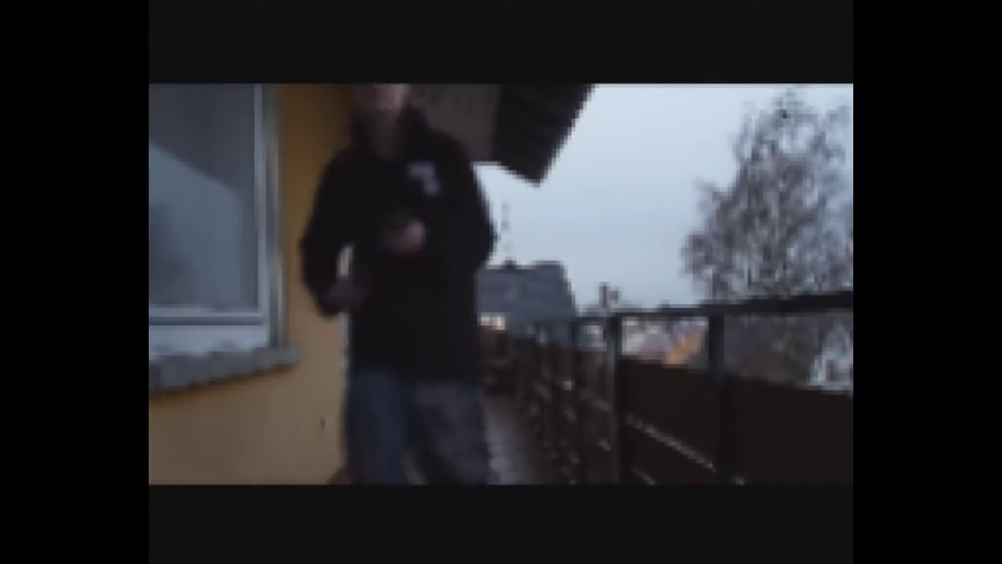
{"action": "key", "text": "Escape"}
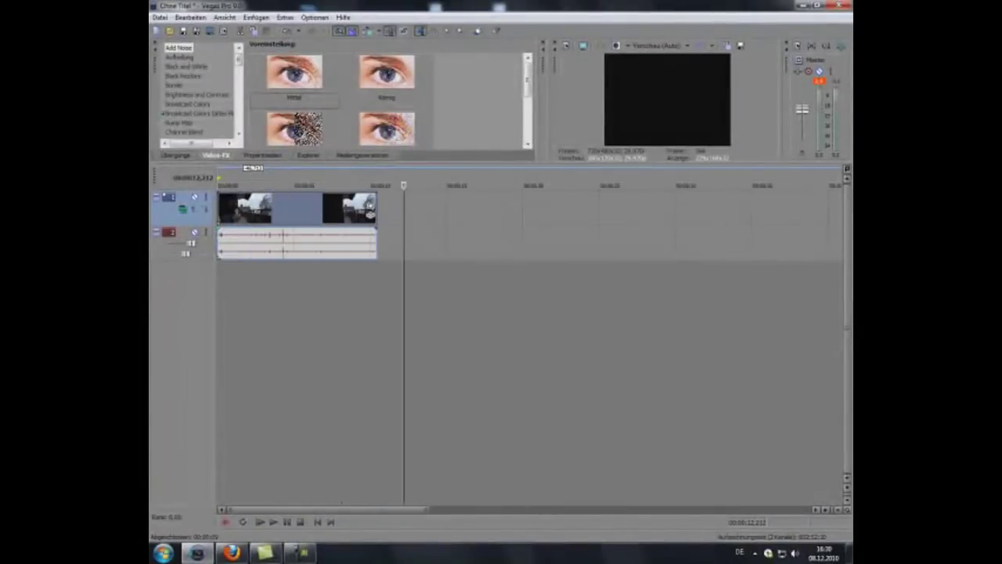
Step: Insert two empty video tracks above the balcony footage
{"action": "scroll", "coordinate": [235, 259], "scroll_direction": "up", "scroll_amount": 3}
{"action": "right_click", "coordinate": [393, 218]}
{"action": "left_click", "coordinate": [431, 238]}
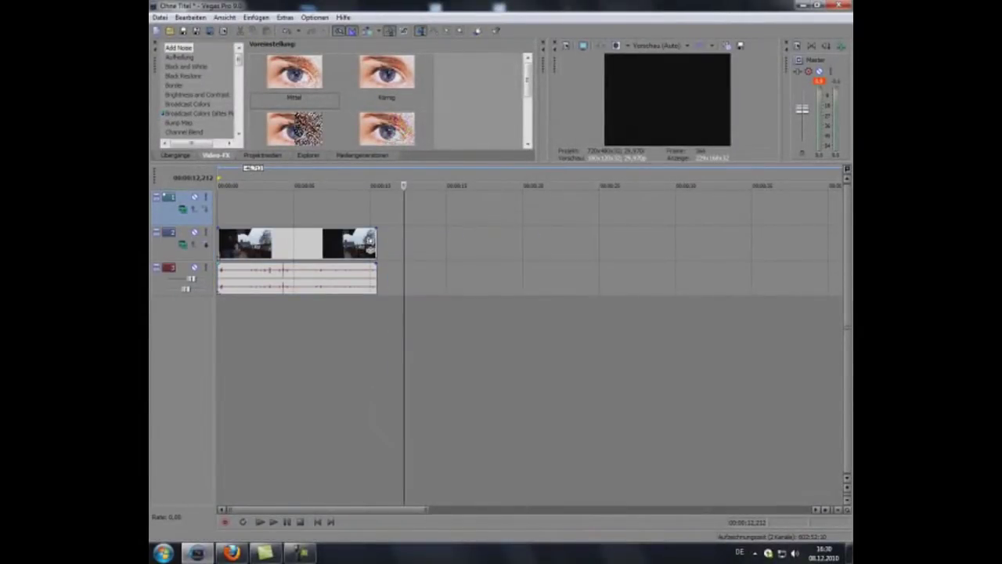
{"action": "left_click", "coordinate": [423, 261]}
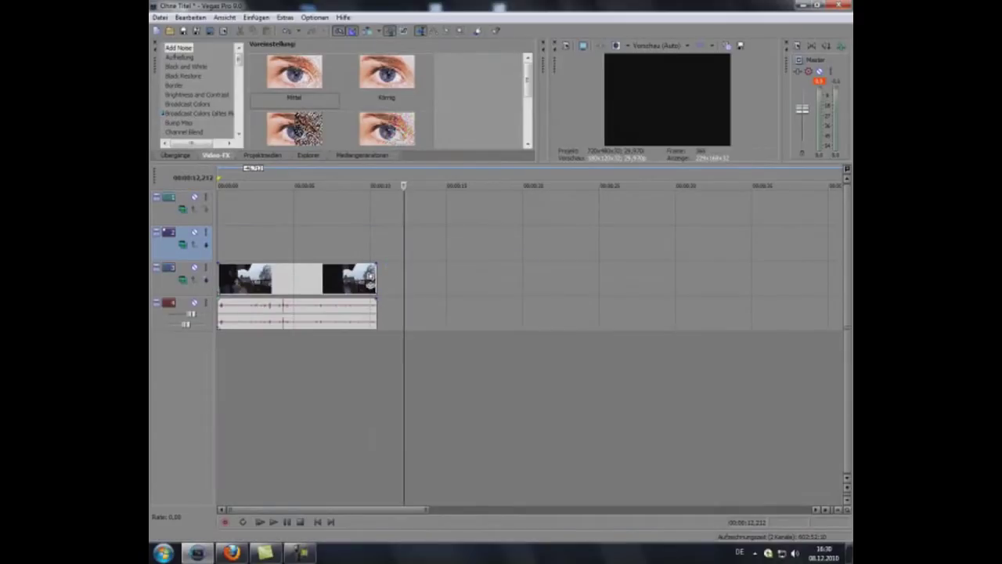
{"action": "left_click", "coordinate": [228, 212]}
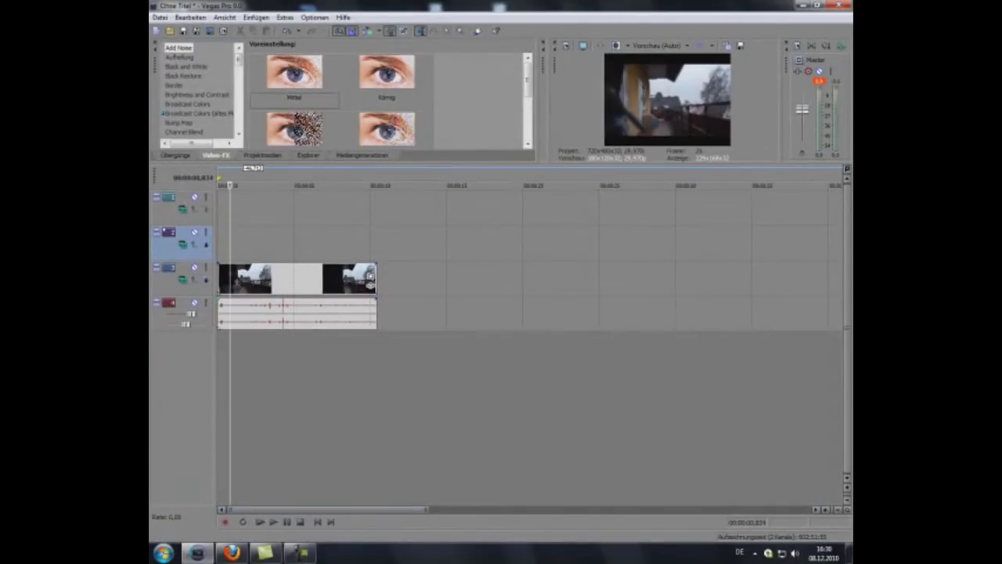
Step: Browse the Explorer to Action_Essentials_720p > 11. Muzzle_Flashes
{"action": "left_click", "coordinate": [307, 155]}
{"action": "left_click", "coordinate": [375, 46]}
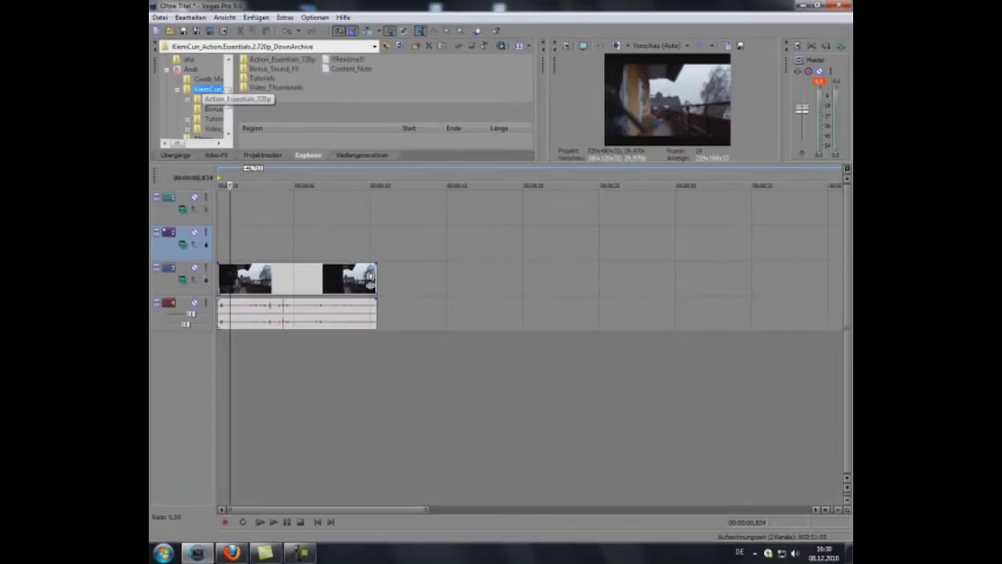
{"action": "left_click", "coordinate": [270, 60]}
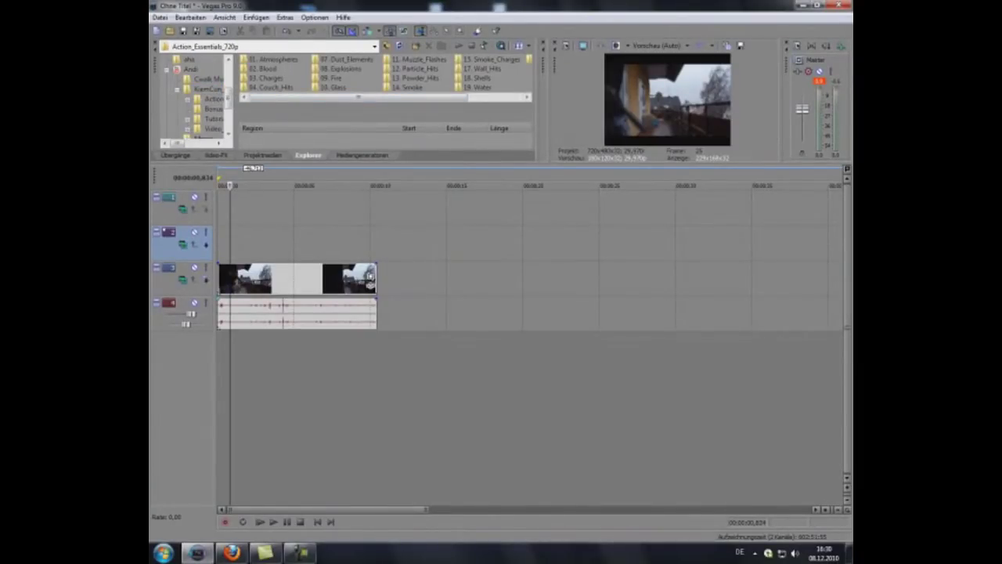
{"action": "left_click_drag", "start_coordinate": [501, 163], "coordinate": [501, 223]}
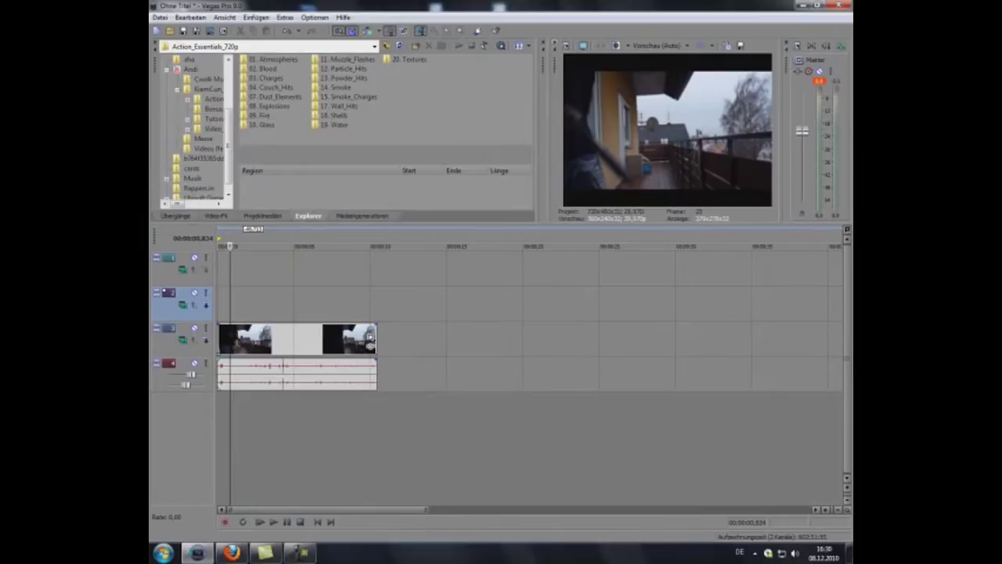
{"action": "double_click", "coordinate": [352, 59]}
{"action": "mouse_move", "coordinate": [330, 139]}
{"action": "left_mouse_down"}
{"action": "mouse_move", "coordinate": [426, 139]}
{"action": "mouse_move", "coordinate": [329, 139]}
{"action": "left_mouse_up"}
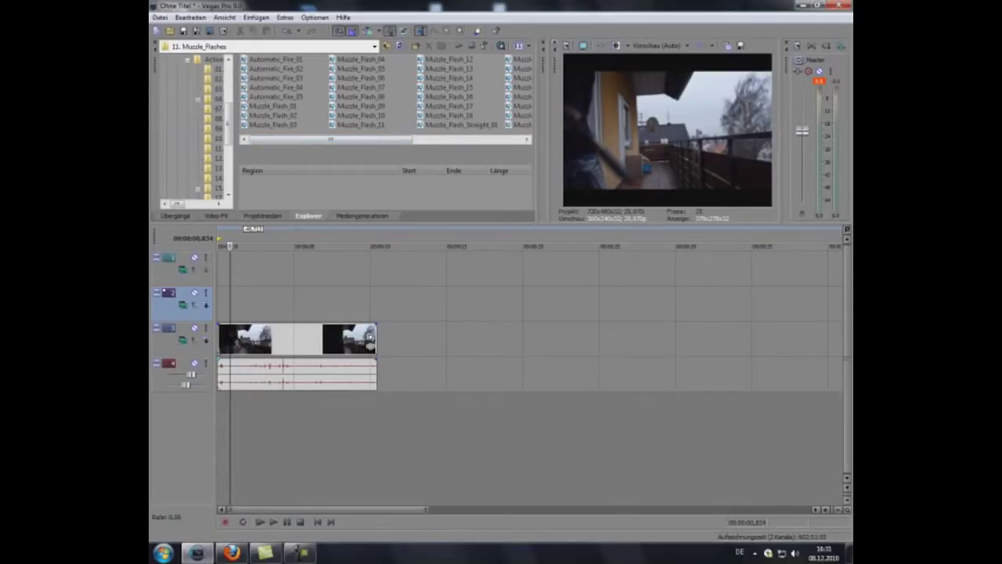
{"action": "mouse_move", "coordinate": [329, 140]}
{"action": "left_mouse_down"}
{"action": "mouse_move", "coordinate": [440, 139]}
{"action": "mouse_move", "coordinate": [330, 140]}
{"action": "left_mouse_up"}
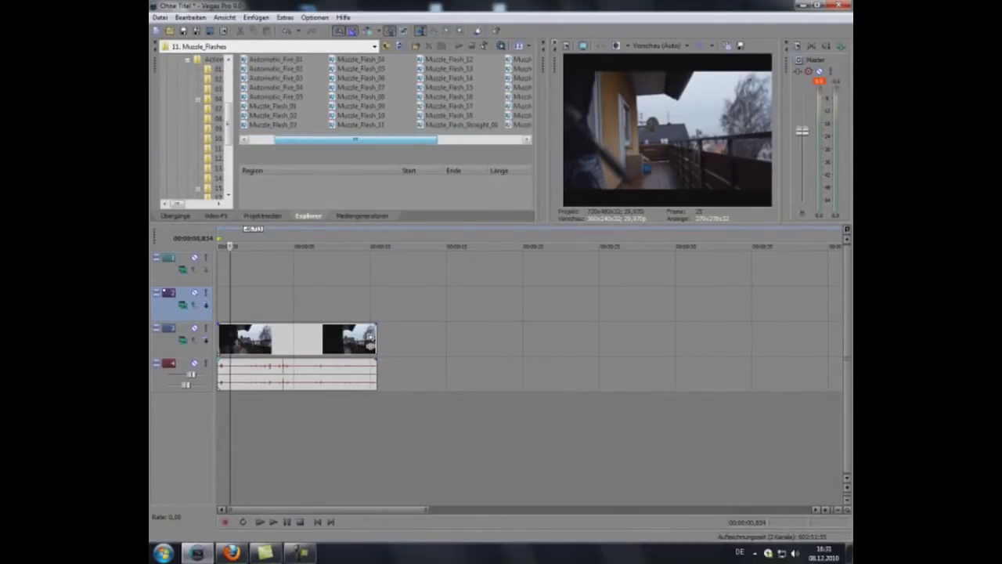
Step: Place Automatic_Fire_03 on the top video track and shift it slightly later
{"action": "left_click_drag", "start_coordinate": [275, 78], "coordinate": [239, 270]}
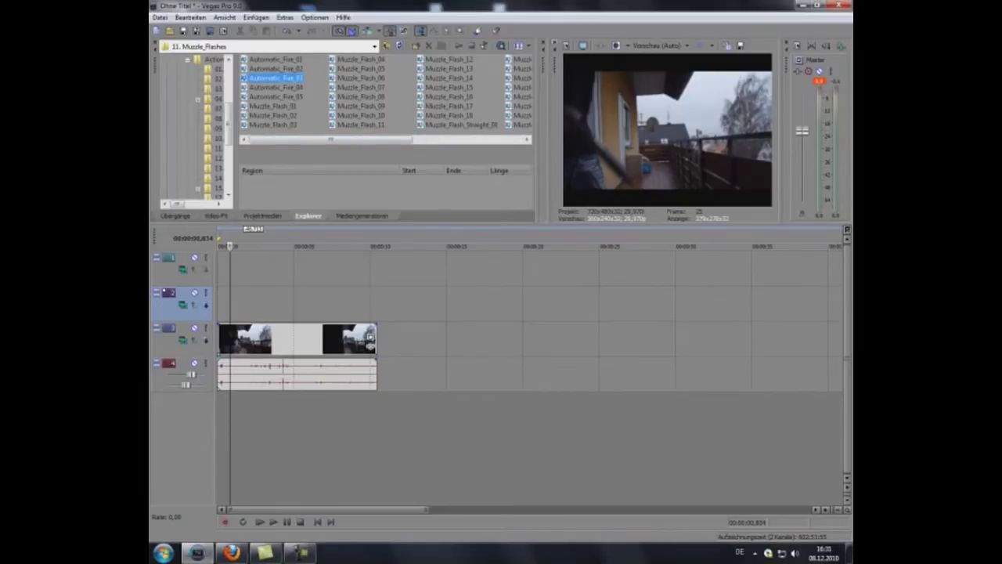
{"action": "key", "text": "space"}
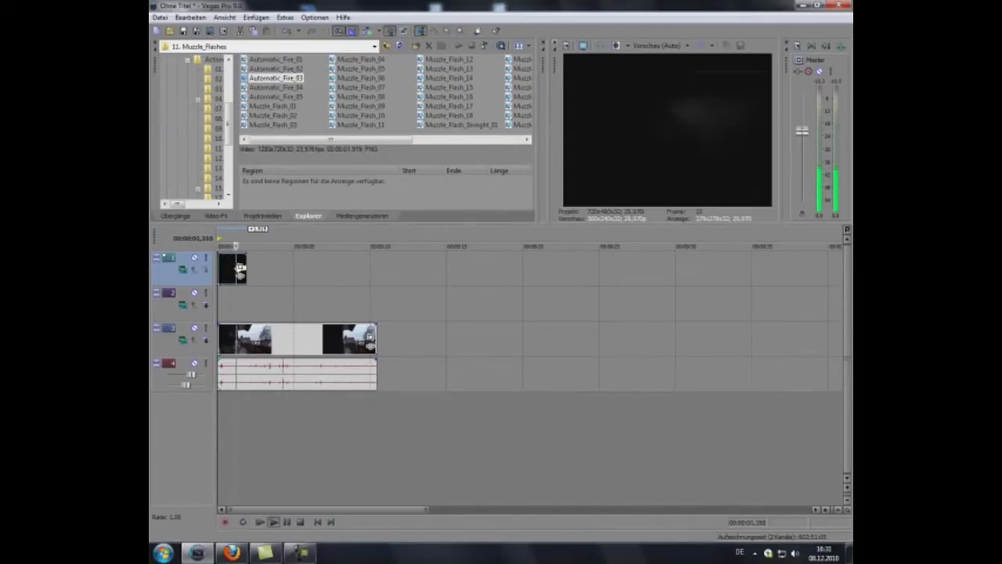
{"action": "key", "text": "space"}
{"action": "left_click_drag", "start_coordinate": [240, 270], "coordinate": [267, 271]}
{"action": "key", "text": "space"}
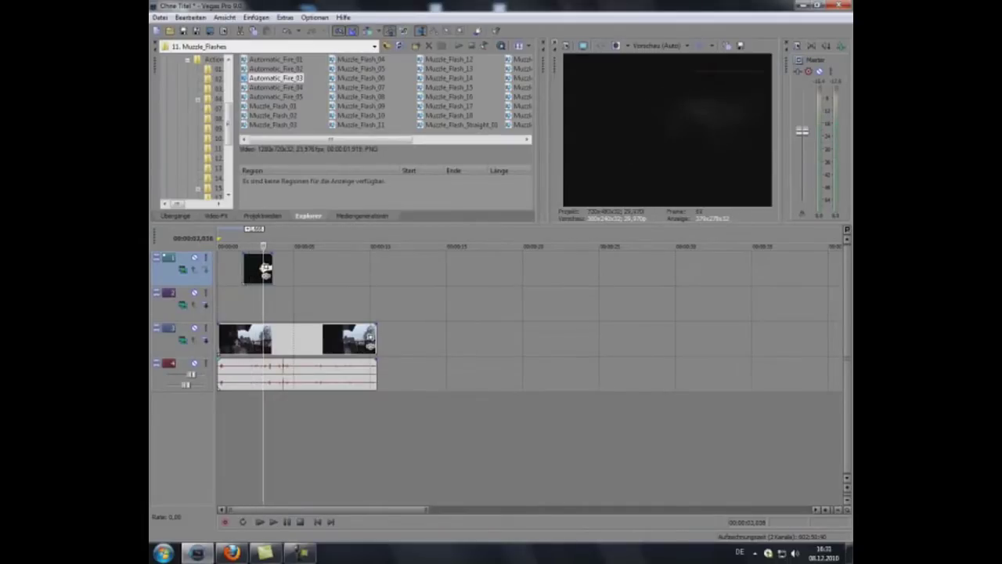
{"action": "key", "text": "space"}
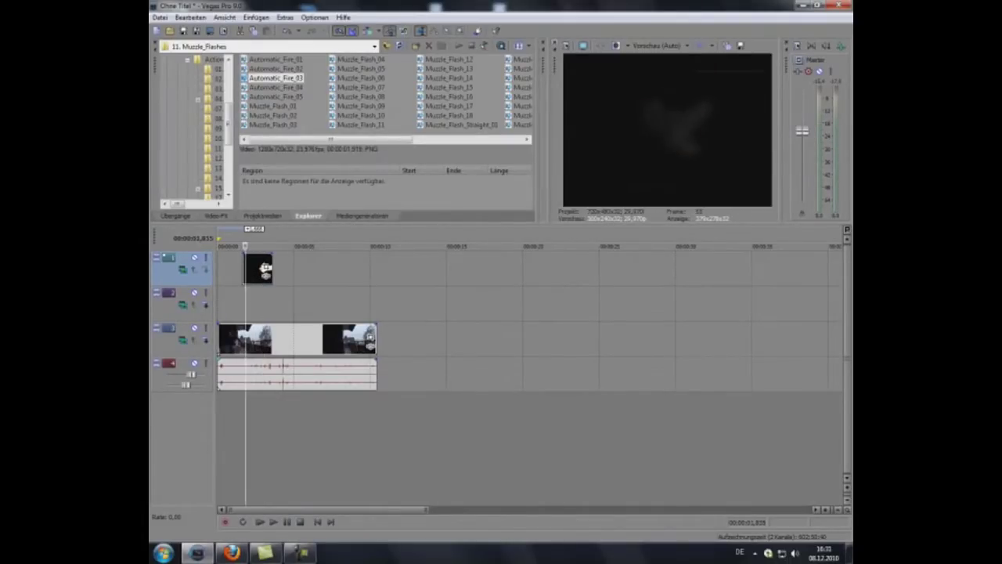
{"action": "key", "text": "Right"}
Step: Apply the Chroma Keyer 'Blauer Bildschirm' preset to the flash event
{"action": "key", "text": "alt+8"}
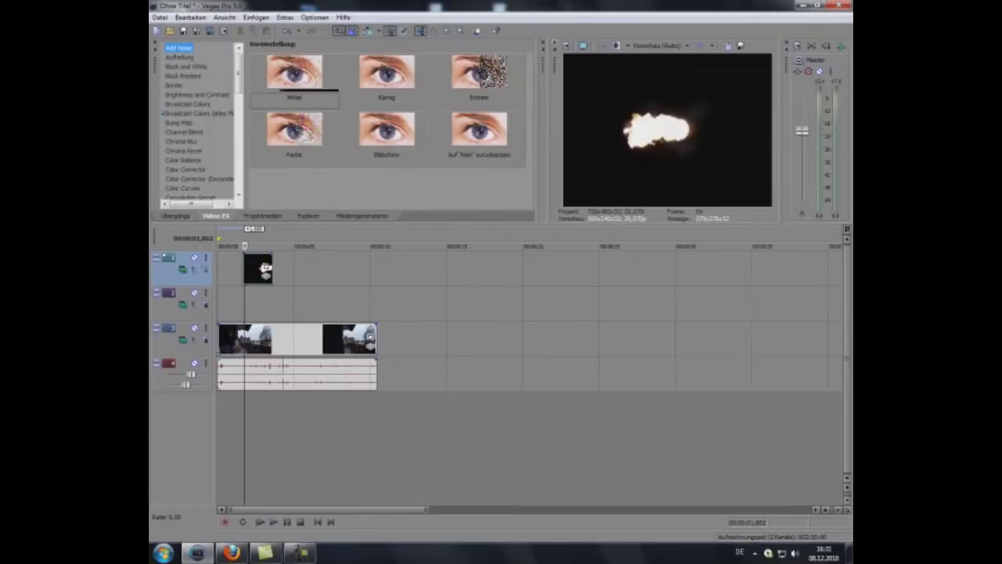
{"action": "left_click", "coordinate": [184, 150]}
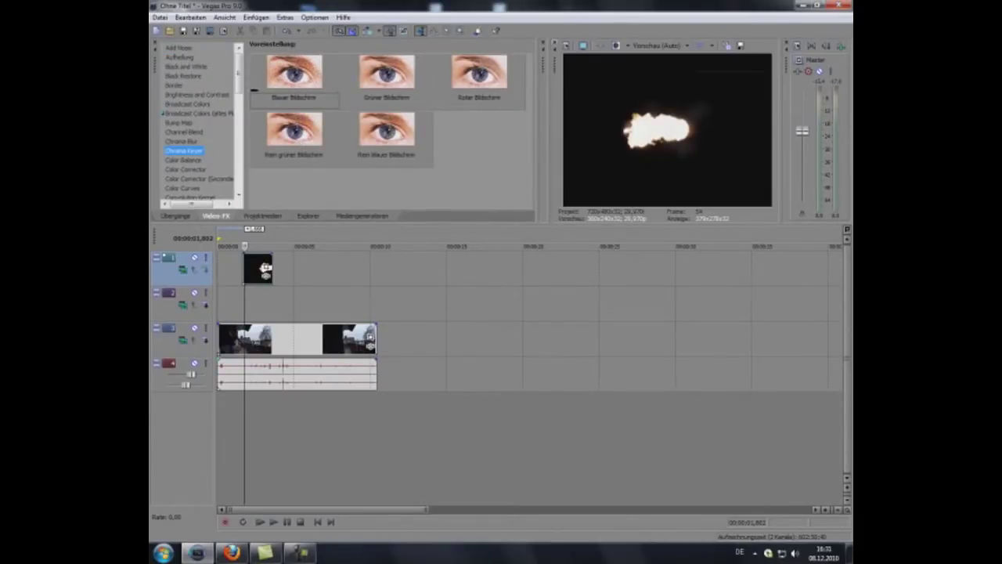
{"action": "left_click", "coordinate": [293, 74]}
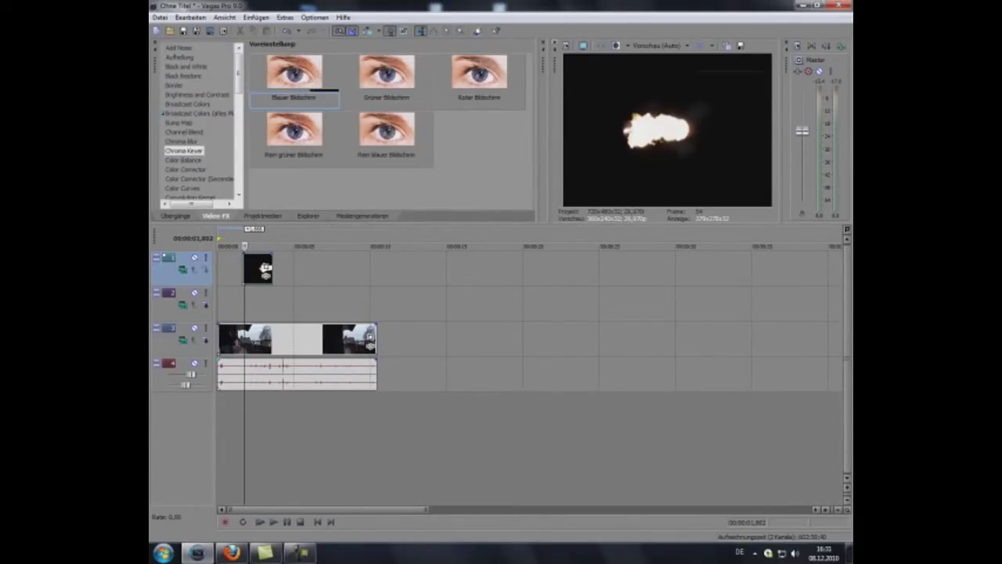
{"action": "left_click_drag", "start_coordinate": [294, 75], "coordinate": [266, 269]}
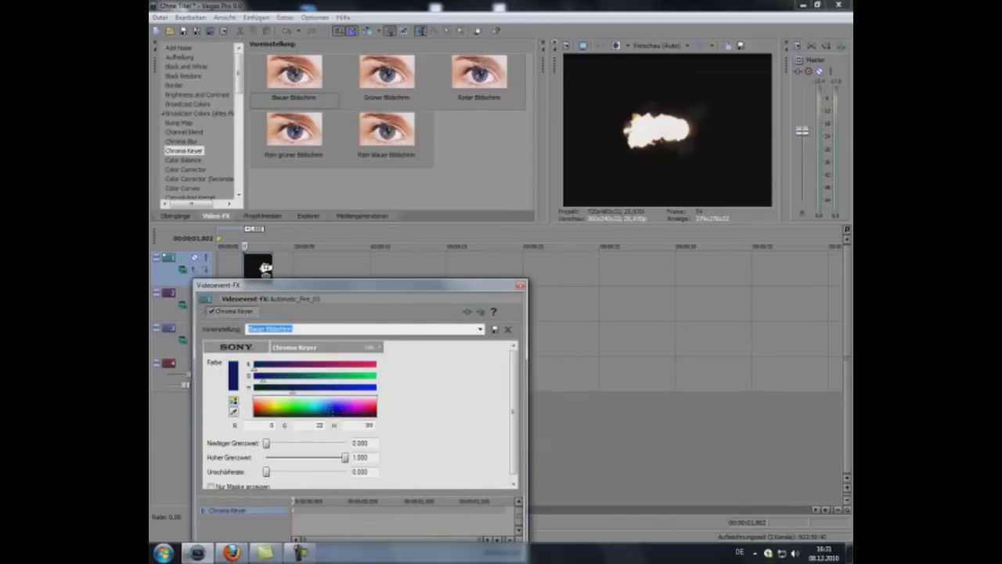
Step: Key out black with thresholds 0.055 low, 0.700 high and 0.250 blur
{"action": "left_click_drag", "start_coordinate": [330, 410], "coordinate": [377, 416]}
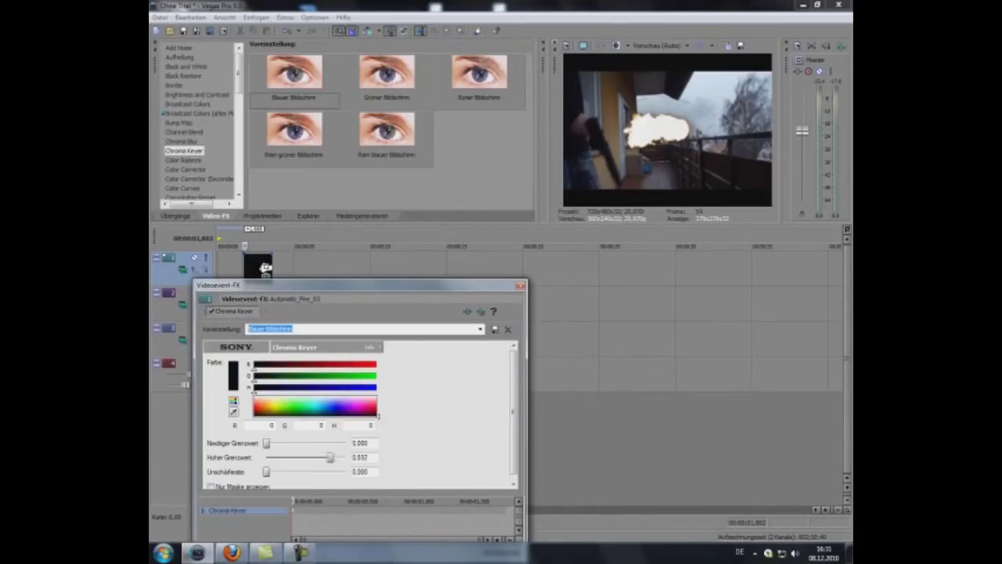
{"action": "mouse_move", "coordinate": [330, 457]}
{"action": "left_mouse_down"}
{"action": "mouse_move", "coordinate": [309, 458]}
{"action": "mouse_move", "coordinate": [345, 457]}
{"action": "left_mouse_up"}
{"action": "mouse_move", "coordinate": [300, 471]}
{"action": "left_mouse_down"}
{"action": "mouse_move", "coordinate": [266, 472]}
{"action": "mouse_move", "coordinate": [274, 443]}
{"action": "left_mouse_up"}
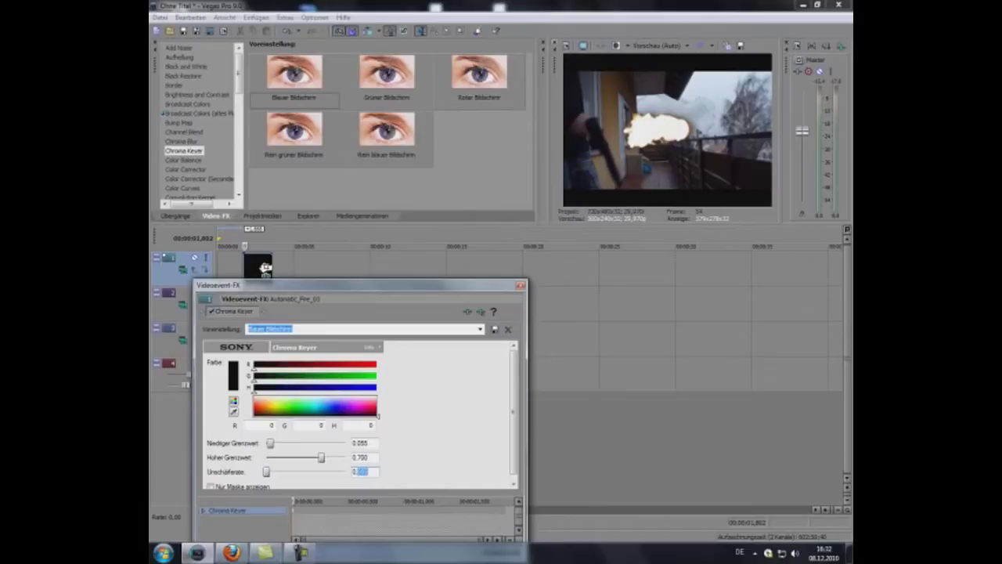
{"action": "left_click", "coordinate": [365, 472]}
{"action": "type", "text": "0.25"}
{"action": "key", "text": "Return"}
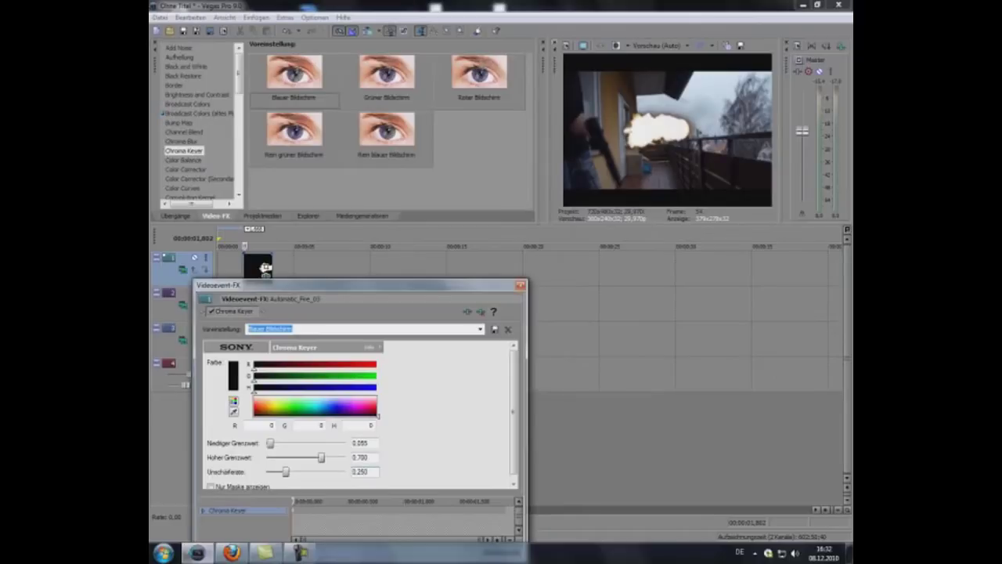
{"action": "left_click", "coordinate": [520, 284]}
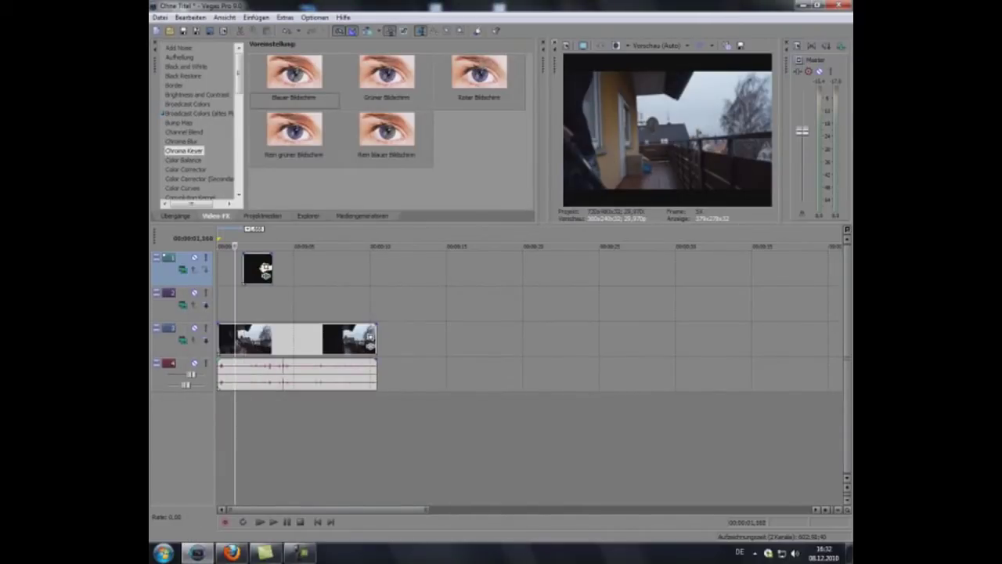
Step: Slide the flash event to start near 00:00:06.640, when the gun is raised
{"action": "left_click_drag", "start_coordinate": [266, 269], "coordinate": [335, 270]}
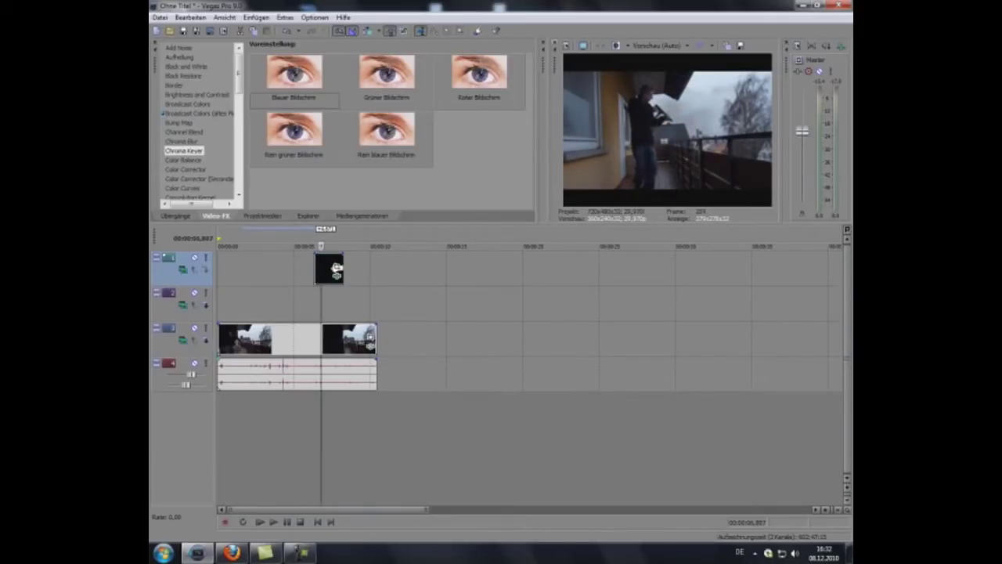
{"action": "left_click_drag", "start_coordinate": [335, 269], "coordinate": [381, 269]}
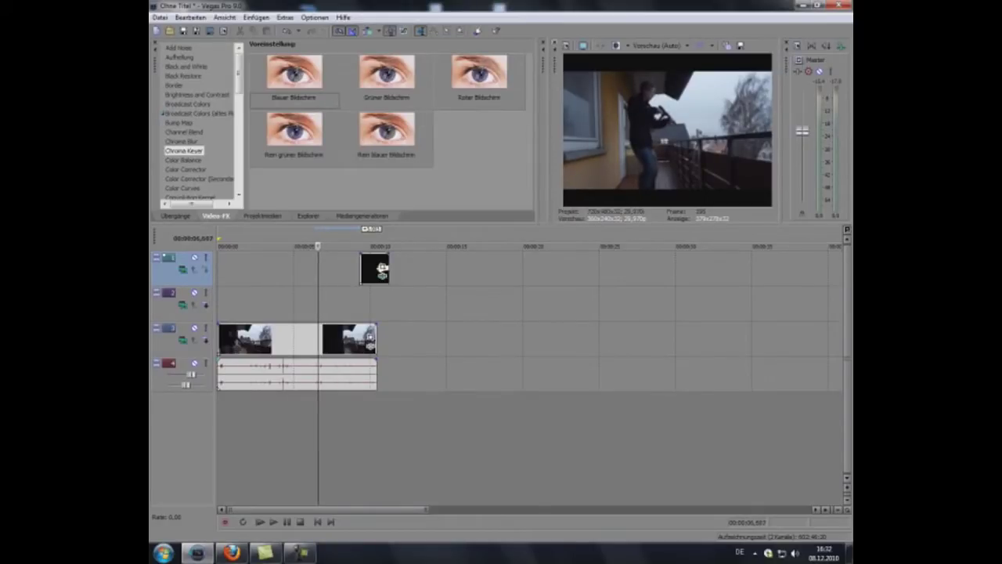
{"action": "left_click_drag", "start_coordinate": [382, 269], "coordinate": [341, 269]}
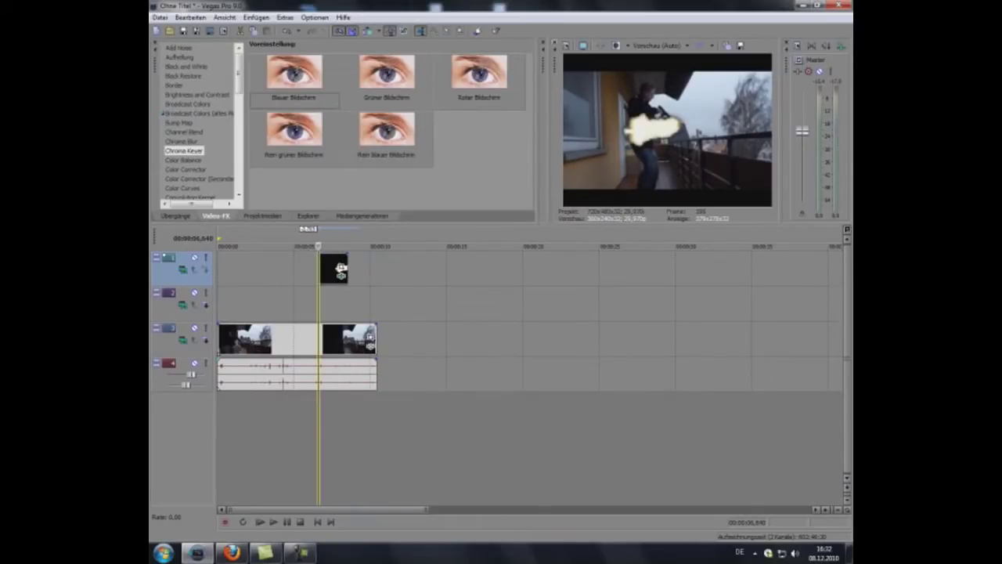
{"action": "scroll", "coordinate": [342, 269], "scroll_direction": "up", "scroll_amount": 3}
{"action": "left_click", "coordinate": [553, 259]}
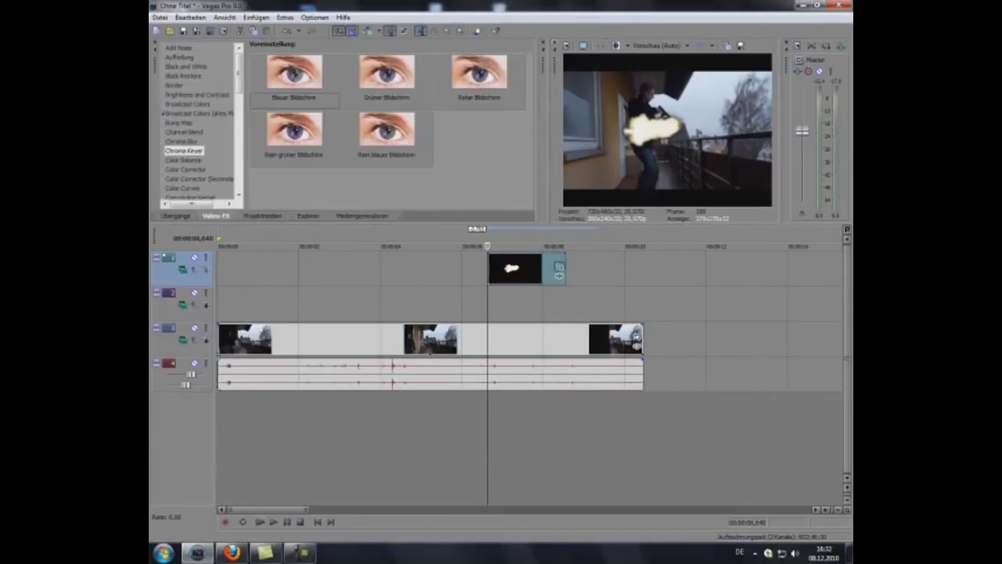
Step: Open Event Pan/Crop for the flash event and zoom out its workspace
{"action": "left_click", "coordinate": [559, 267]}
{"action": "scroll", "coordinate": [340, 230], "scroll_direction": "down", "scroll_amount": 3}
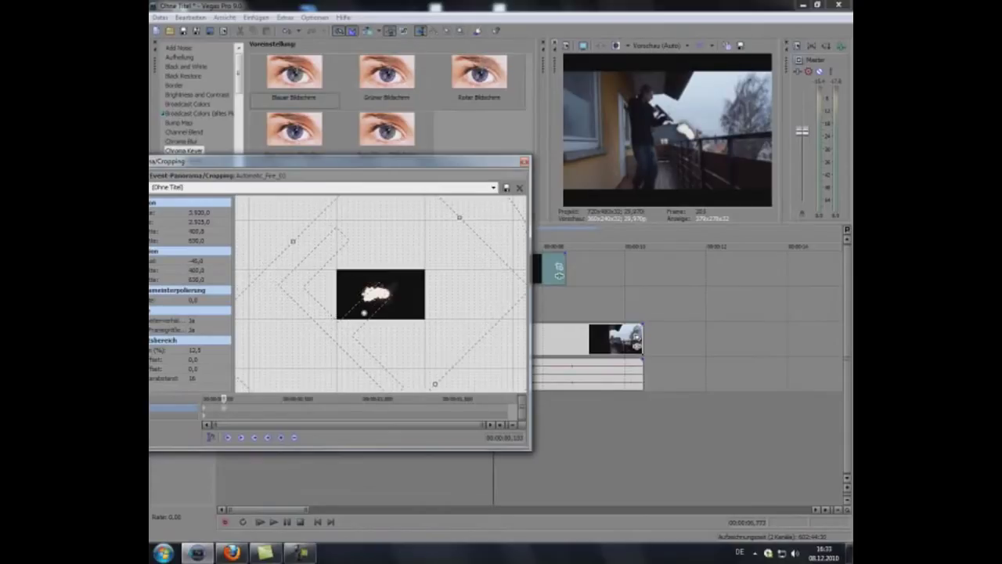
Step: Resize and move the crop frame so the flash sits on the muzzle
{"action": "left_click_drag", "start_coordinate": [358, 310], "coordinate": [363, 309]}
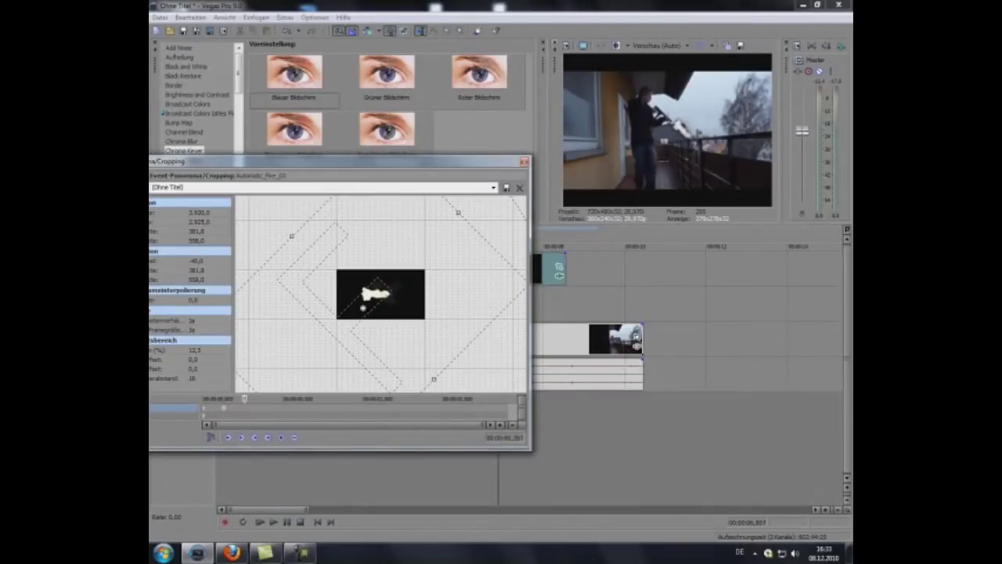
{"action": "left_click_drag", "start_coordinate": [363, 308], "coordinate": [365, 306]}
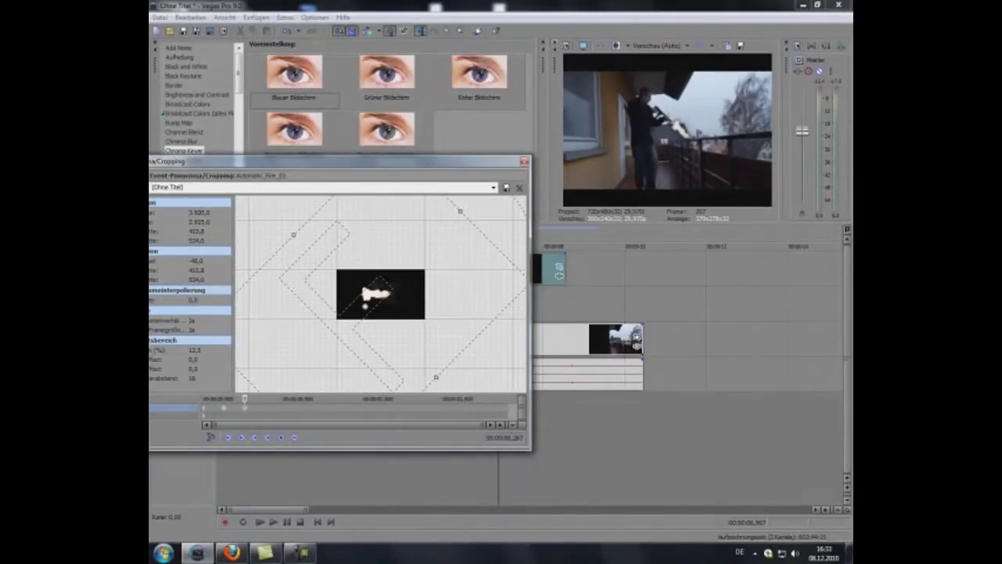
{"action": "key", "text": "space"}
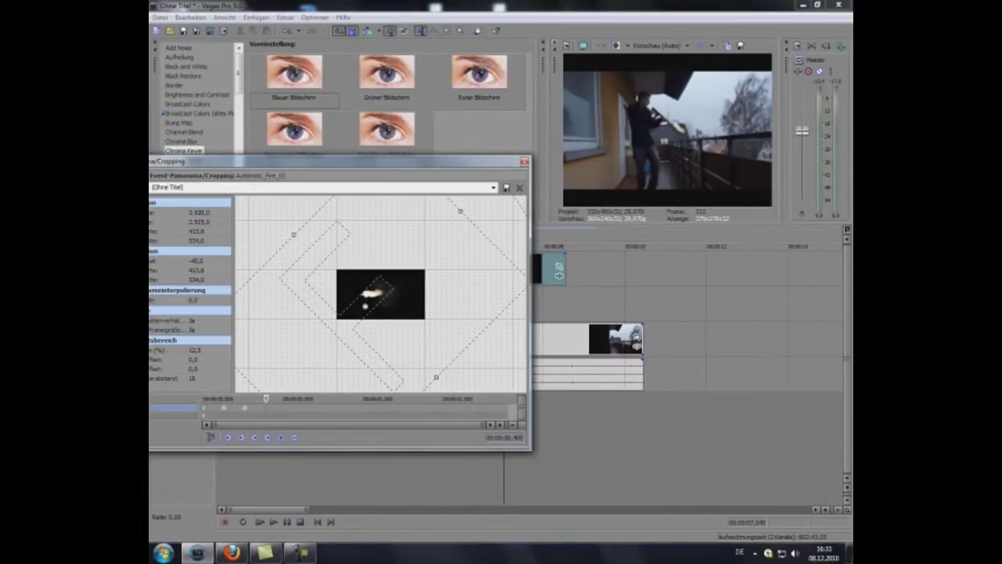
{"action": "left_click_drag", "start_coordinate": [365, 306], "coordinate": [365, 303]}
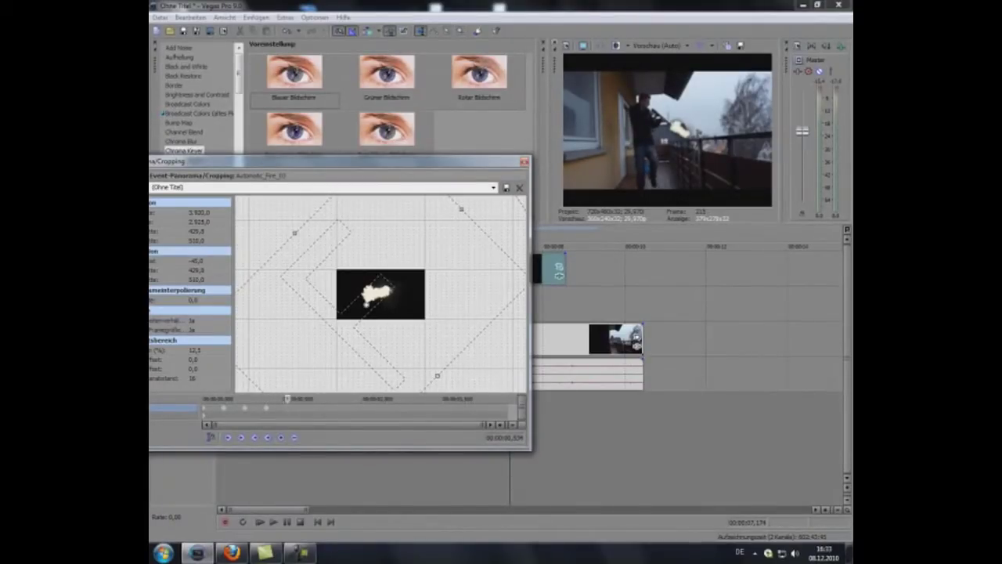
Step: Step frame by frame through the burst, keyframing the flash on the muzzle
{"action": "key", "text": "Left"}
{"action": "key", "text": "Right"}
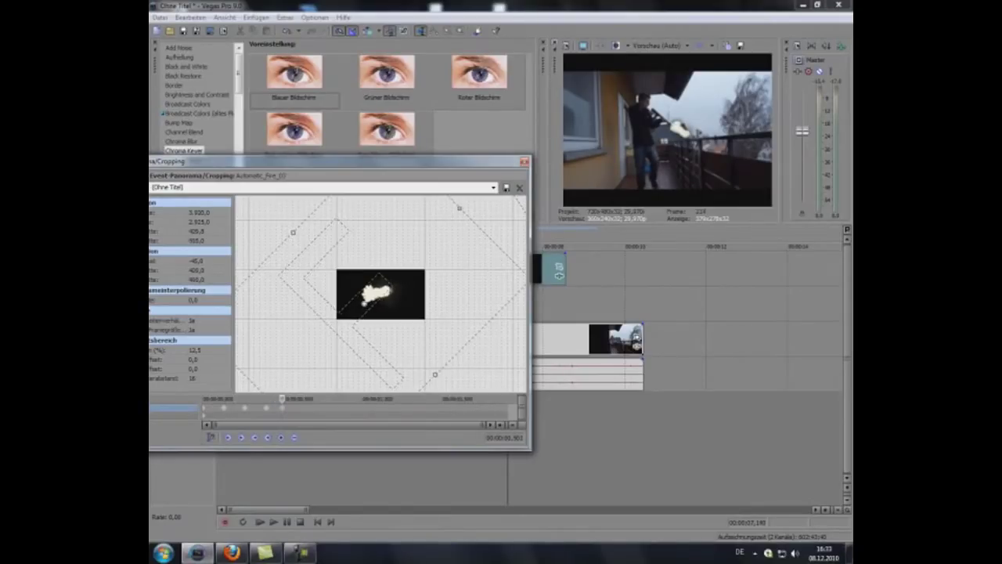
{"action": "scroll", "coordinate": [381, 294], "scroll_direction": "up", "scroll_amount": 2}
{"action": "key", "text": "Right"}
{"action": "key", "text": "Right"}
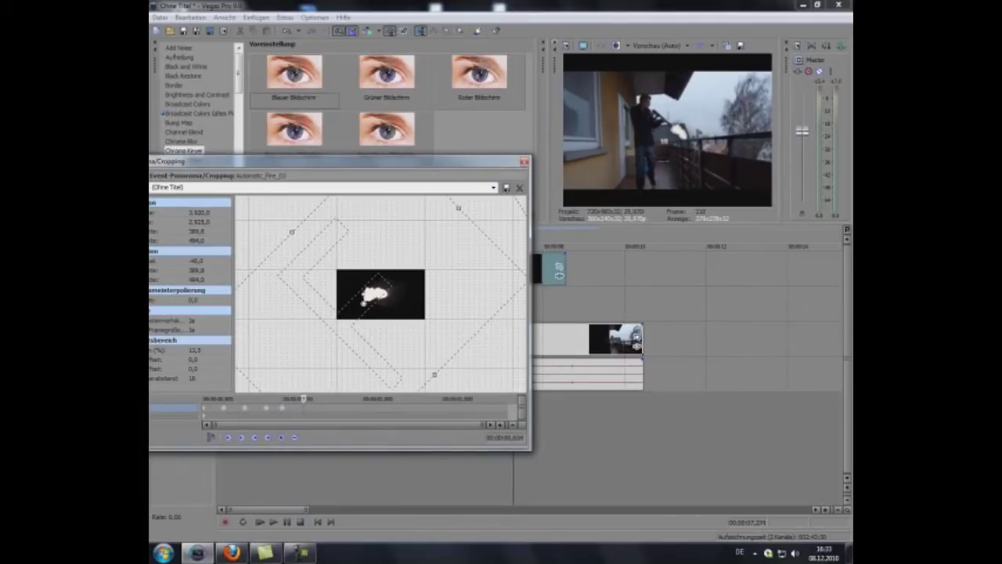
{"action": "scroll", "coordinate": [381, 294], "scroll_direction": "up", "scroll_amount": 1}
{"action": "scroll", "coordinate": [381, 293], "scroll_direction": "up", "scroll_amount": 1}
{"action": "key", "text": "Right"}
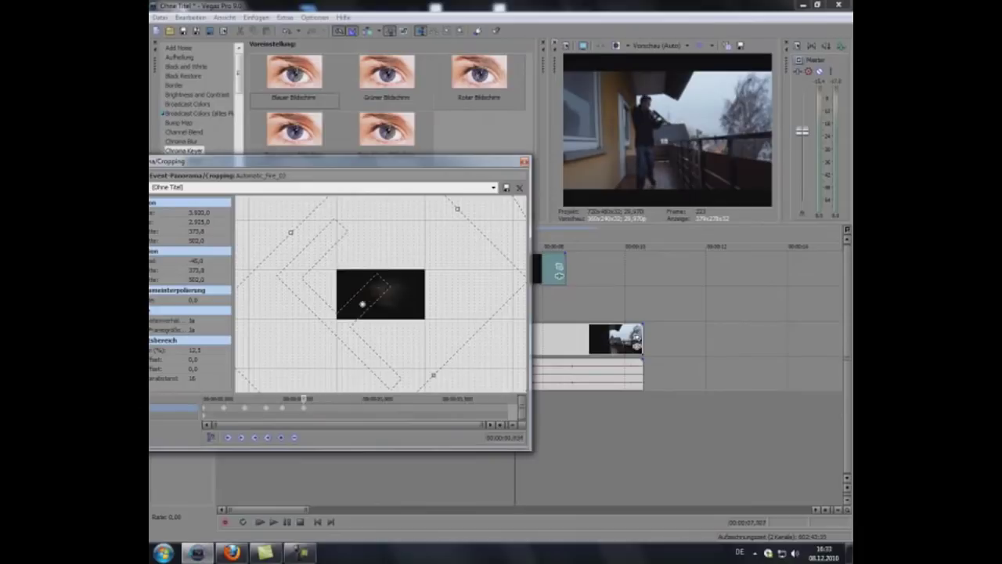
{"action": "key", "text": "Right"}
{"action": "key", "text": "Right"}
{"action": "key", "text": "Right"}
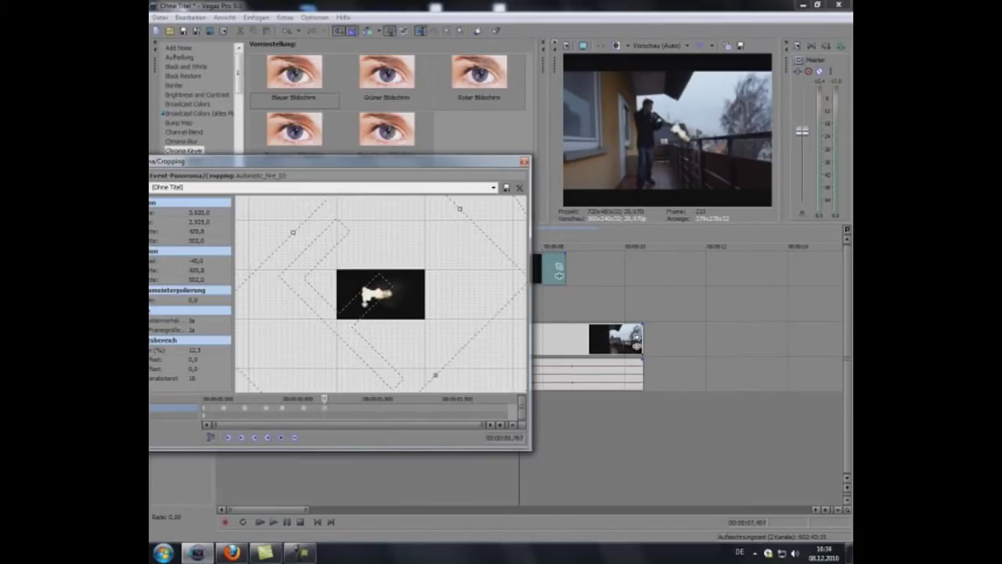
{"action": "scroll", "coordinate": [381, 293], "scroll_direction": "up", "scroll_amount": 1}
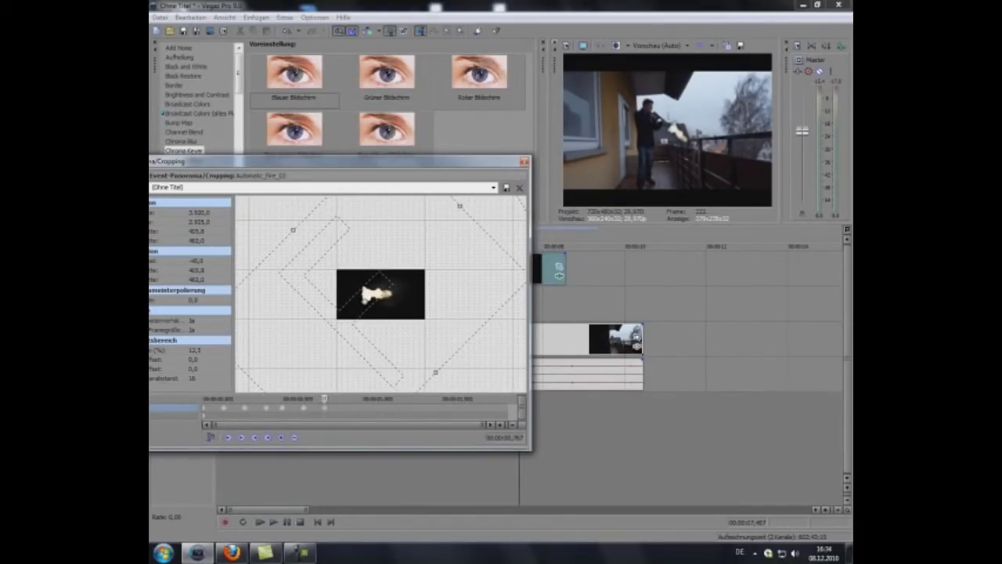
{"action": "key", "text": "Right"}
{"action": "key", "text": "Right"}
{"action": "key", "text": "Right"}
{"action": "key", "text": "Right"}
{"action": "key", "text": "Right"}
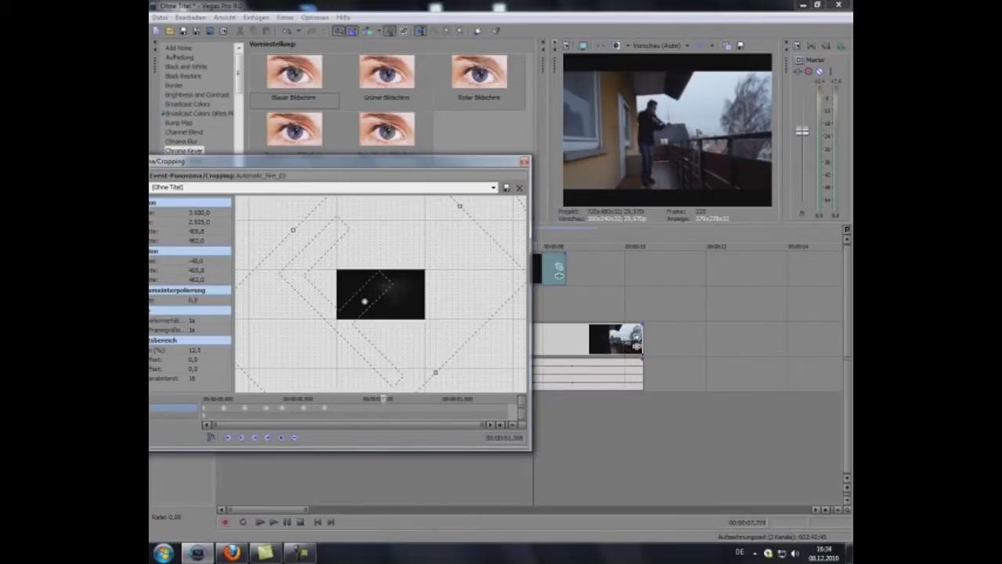
{"action": "key", "text": "Right"}
{"action": "key", "text": "Right"}
{"action": "key", "text": "Left"}
{"action": "key", "text": "Left"}
{"action": "key", "text": "Left"}
{"action": "key", "text": "Left"}
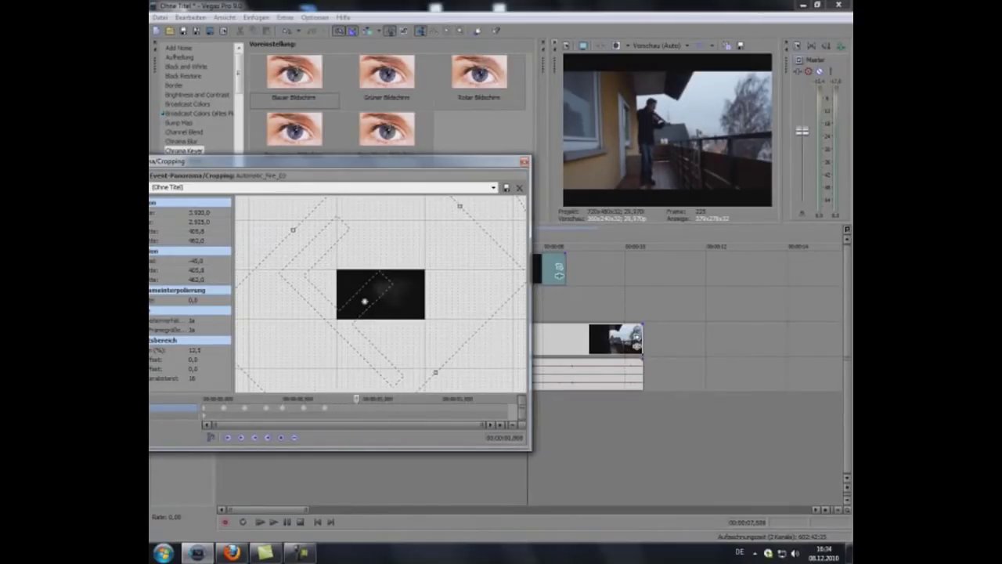
{"action": "key", "text": "Right"}
{"action": "key", "text": "Right"}
{"action": "key", "text": "Right"}
{"action": "key", "text": "Right"}
{"action": "key", "text": "Right"}
{"action": "key", "text": "Right"}
{"action": "key", "text": "Right"}
{"action": "key", "text": "Right"}
{"action": "key", "text": "Right"}
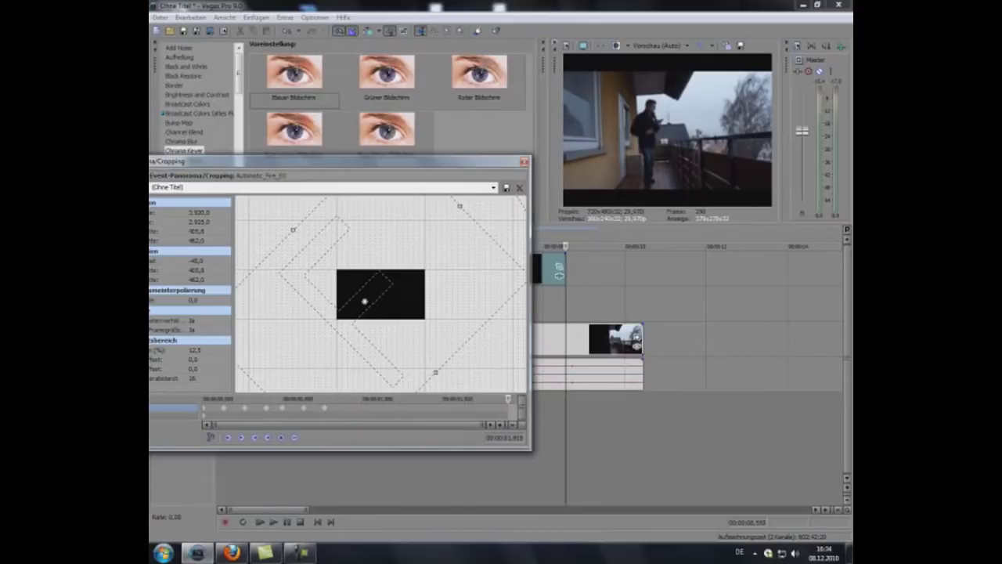
Step: Close Pan/Crop and play back the timeline to review the flash
{"action": "key", "text": "alt+F4"}
{"action": "key", "text": "space"}
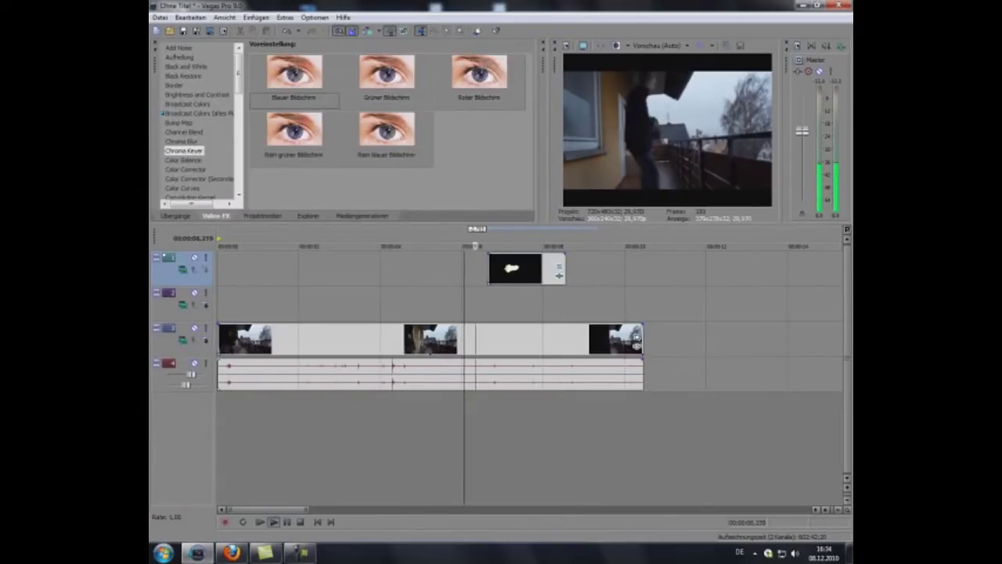
{"action": "key", "text": "Return"}
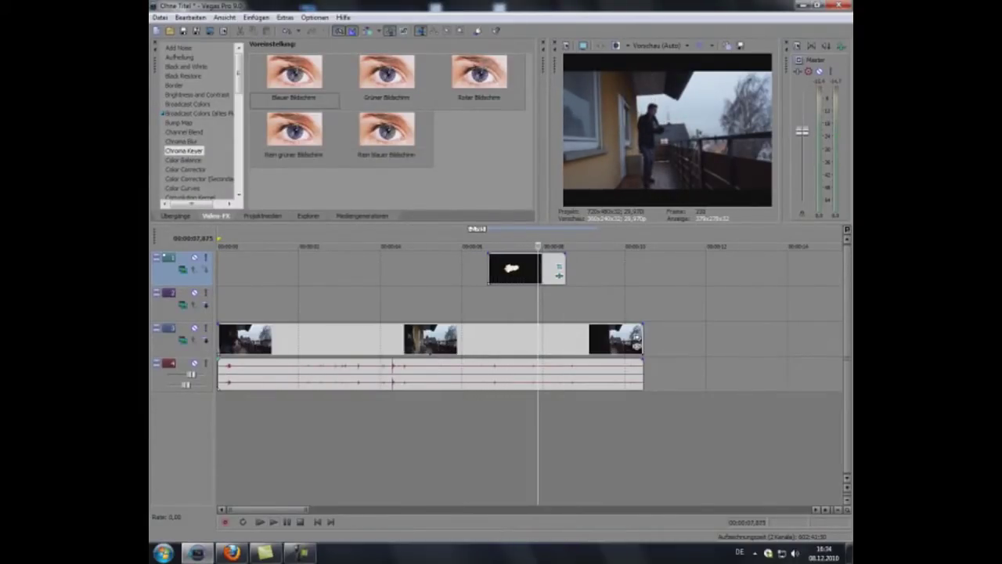
{"action": "key", "text": "space"}
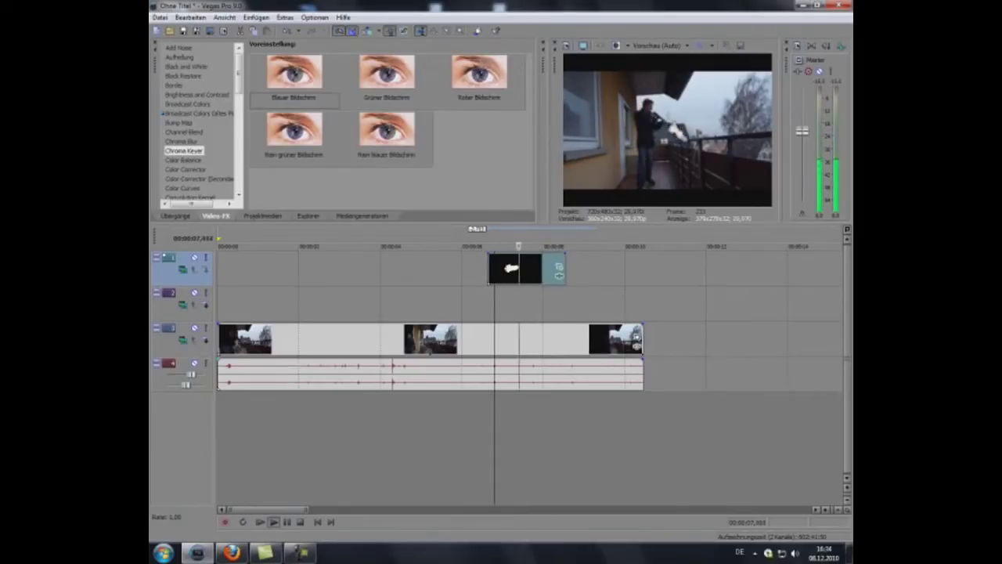
{"action": "key", "text": "space"}
{"action": "key", "text": "space"}
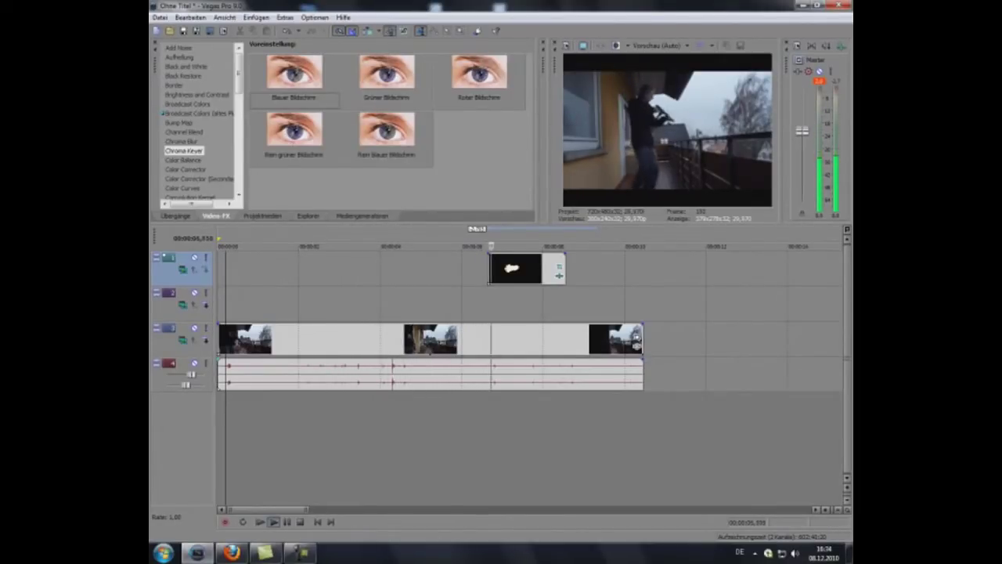
{"action": "key", "text": "Return"}
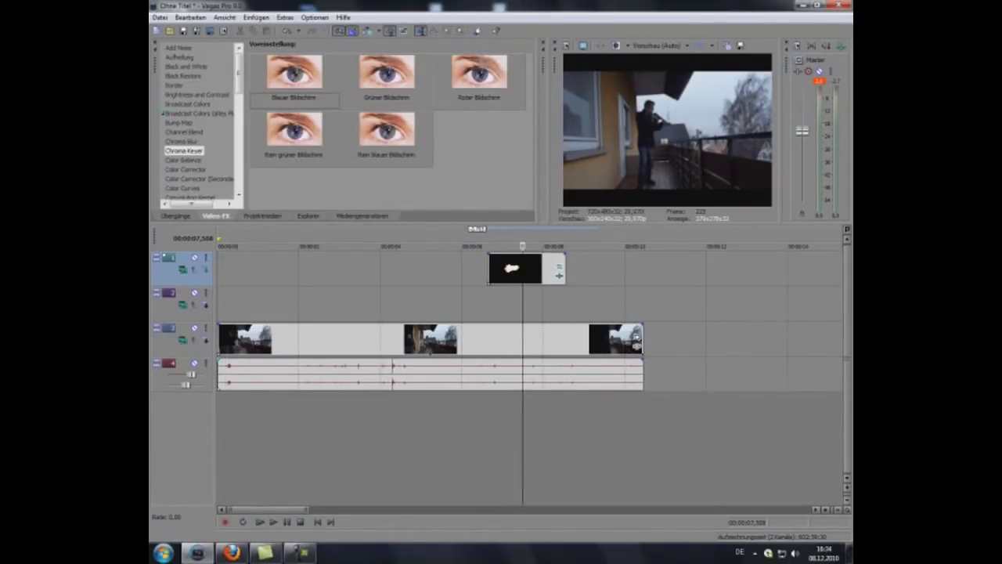
Step: Scroll to the bottom of Video FX and select Weicher Kontrast
{"action": "scroll", "coordinate": [200, 122], "scroll_direction": "down", "scroll_amount": 5}
{"action": "scroll", "coordinate": [200, 121], "scroll_direction": "down", "scroll_amount": 10}
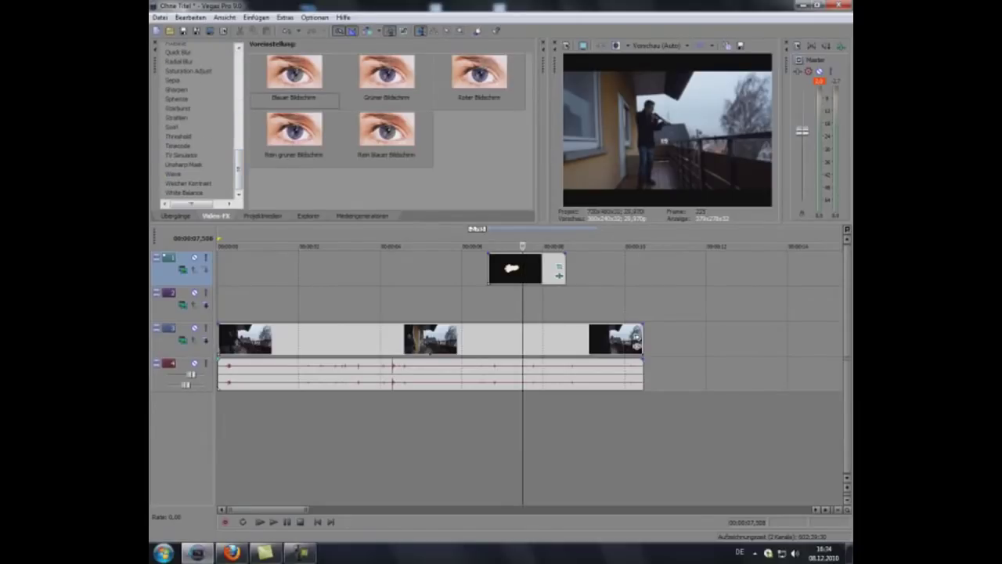
{"action": "left_click", "coordinate": [188, 182]}
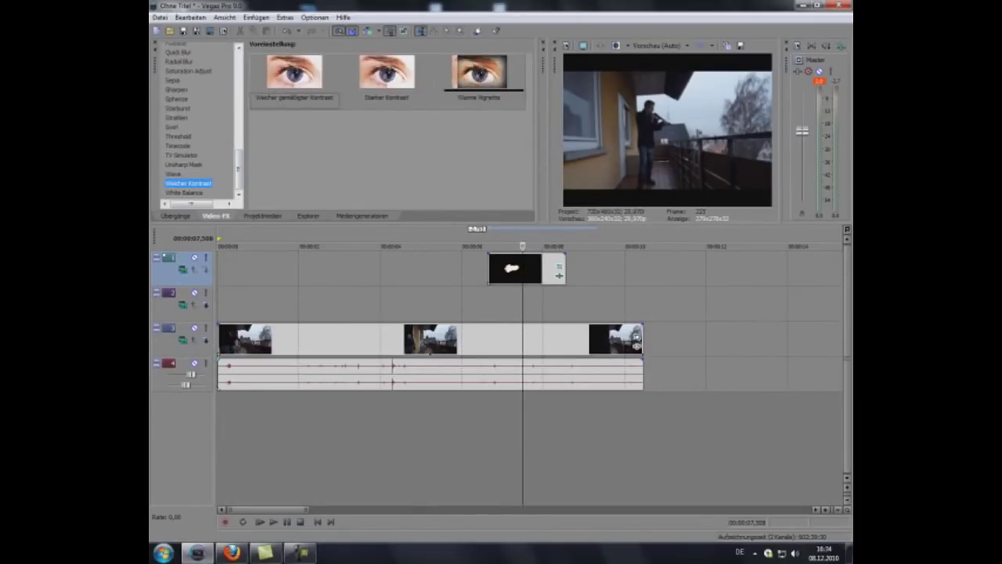
Step: Apply Warme Vignette to the balcony clip and set contrast to about 26
{"action": "left_click_drag", "start_coordinate": [480, 75], "coordinate": [438, 338]}
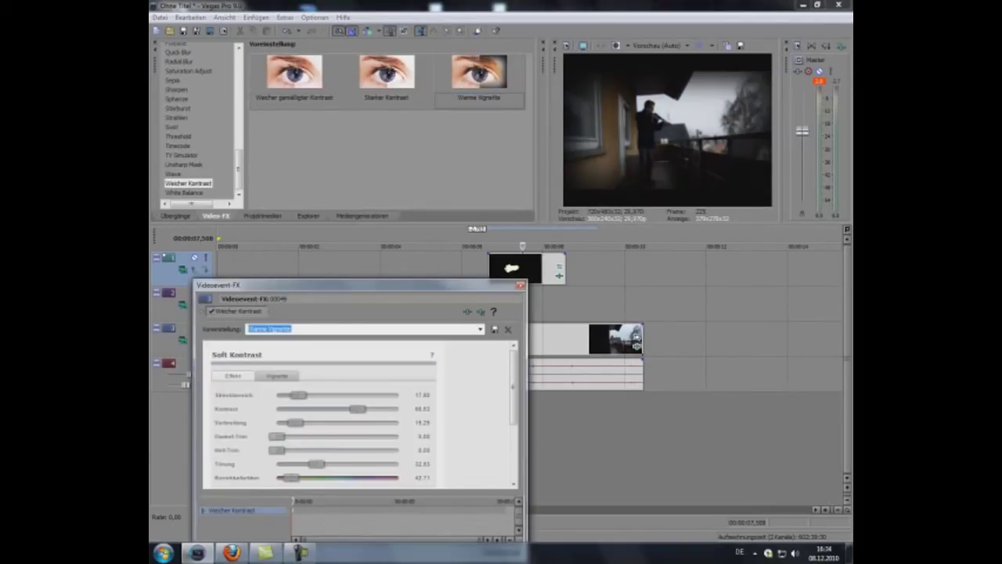
{"action": "mouse_move", "coordinate": [357, 409]}
{"action": "left_mouse_down"}
{"action": "mouse_move", "coordinate": [276, 409]}
{"action": "mouse_move", "coordinate": [323, 395]}
{"action": "left_mouse_up"}
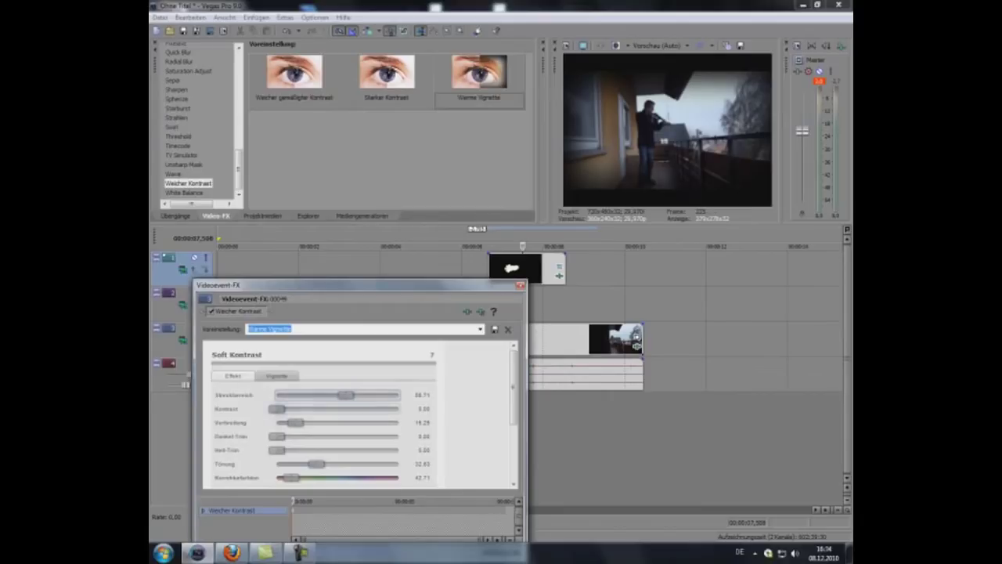
{"action": "left_click_drag", "start_coordinate": [278, 408], "coordinate": [305, 408]}
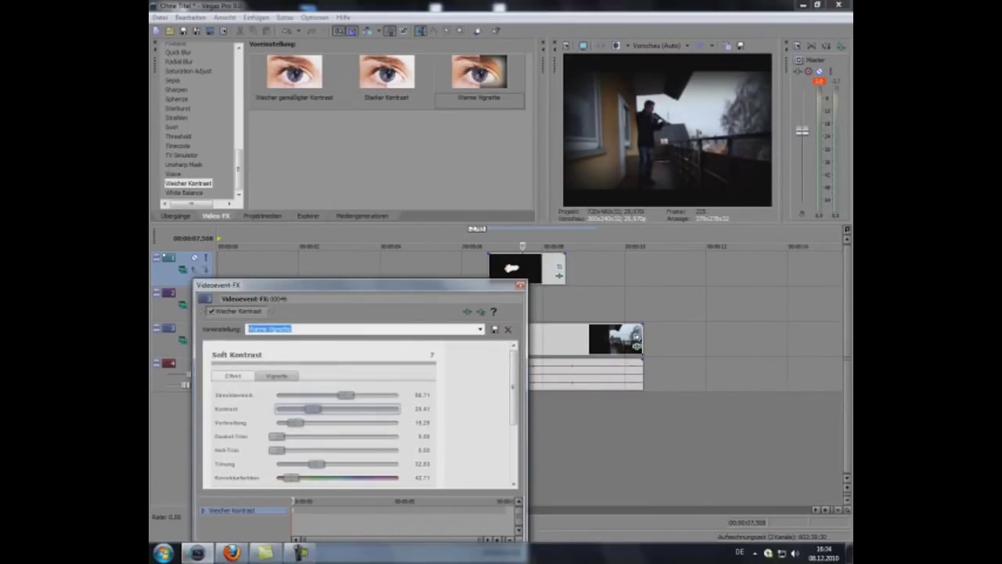
Step: Remove the gain, adjust dark and light tones, and remove the tint
{"action": "mouse_move", "coordinate": [295, 423]}
{"action": "left_mouse_down"}
{"action": "mouse_move", "coordinate": [384, 422]}
{"action": "mouse_move", "coordinate": [276, 422]}
{"action": "left_mouse_up"}
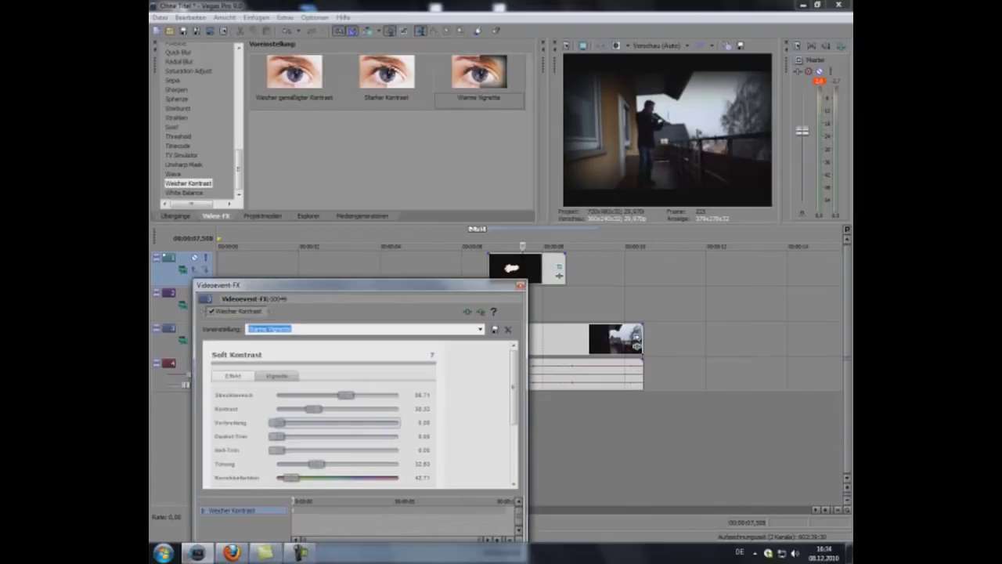
{"action": "mouse_move", "coordinate": [277, 436]}
{"action": "left_mouse_down"}
{"action": "mouse_move", "coordinate": [395, 436]}
{"action": "mouse_move", "coordinate": [276, 436]}
{"action": "mouse_move", "coordinate": [397, 450]}
{"action": "left_mouse_up"}
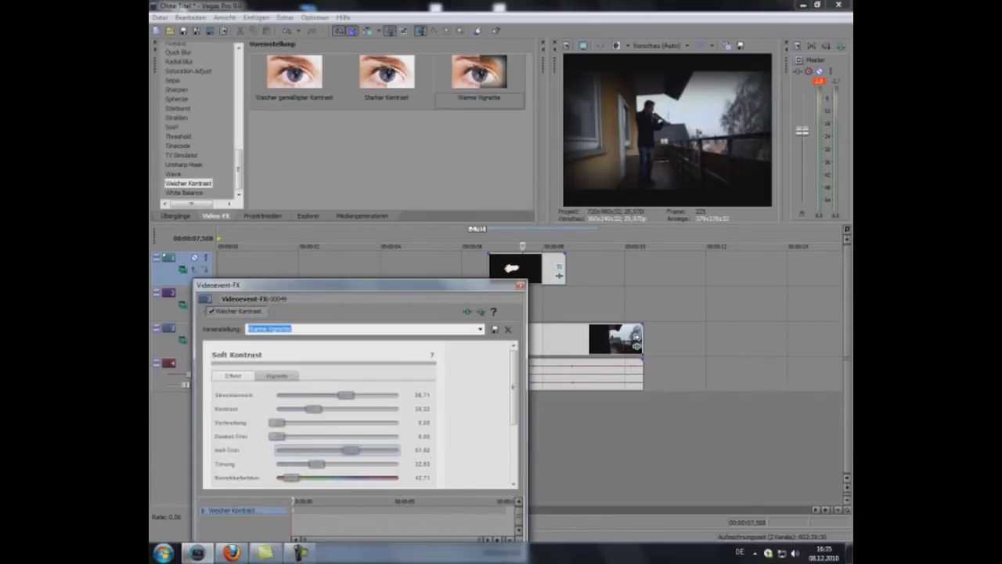
{"action": "mouse_move", "coordinate": [397, 449]}
{"action": "left_mouse_down"}
{"action": "mouse_move", "coordinate": [276, 450]}
{"action": "mouse_move", "coordinate": [399, 450]}
{"action": "left_mouse_up"}
{"action": "mouse_move", "coordinate": [316, 463]}
{"action": "left_mouse_down"}
{"action": "mouse_move", "coordinate": [276, 464]}
{"action": "mouse_move", "coordinate": [399, 463]}
{"action": "mouse_move", "coordinate": [278, 463]}
{"action": "mouse_move", "coordinate": [333, 464]}
{"action": "left_mouse_up"}
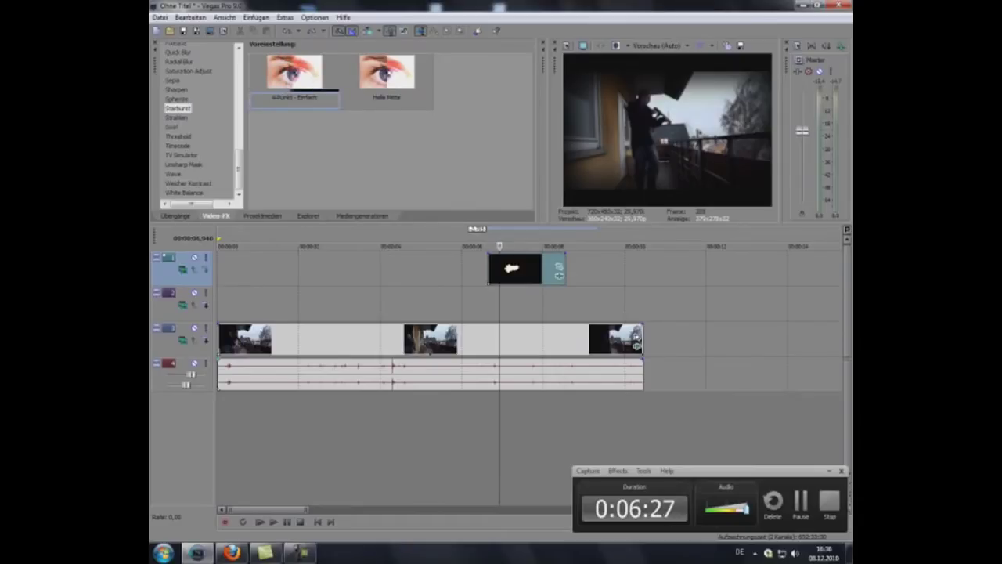
Step: Apply Starburst 4-Punkt - Einfach with threshold 95, brightness 600, strength 78
{"action": "left_click_drag", "start_coordinate": [294, 75], "coordinate": [515, 269]}
{"action": "left_click", "coordinate": [506, 246]}
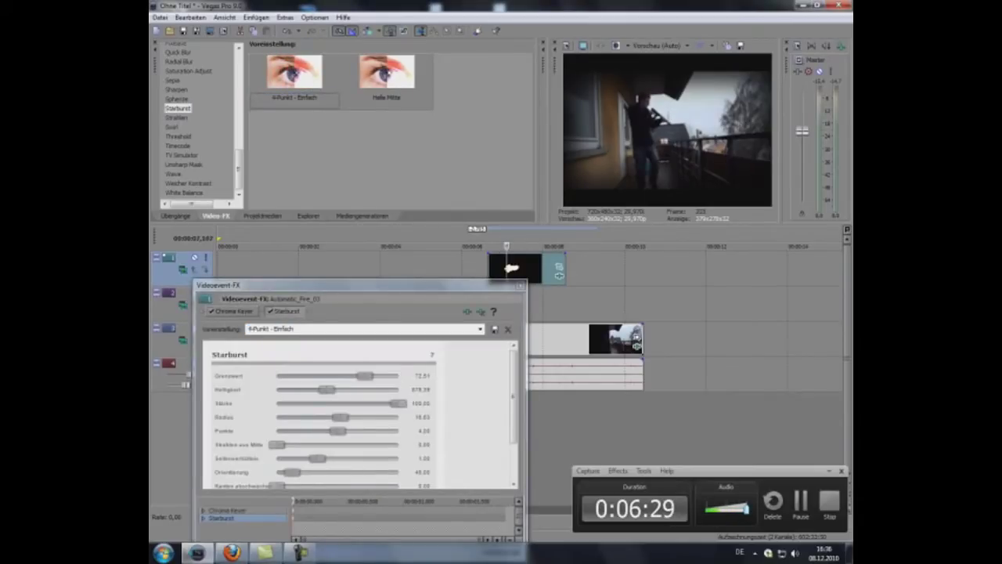
{"action": "key", "text": "Left"}
{"action": "key", "text": "Left"}
{"action": "key", "text": "Left"}
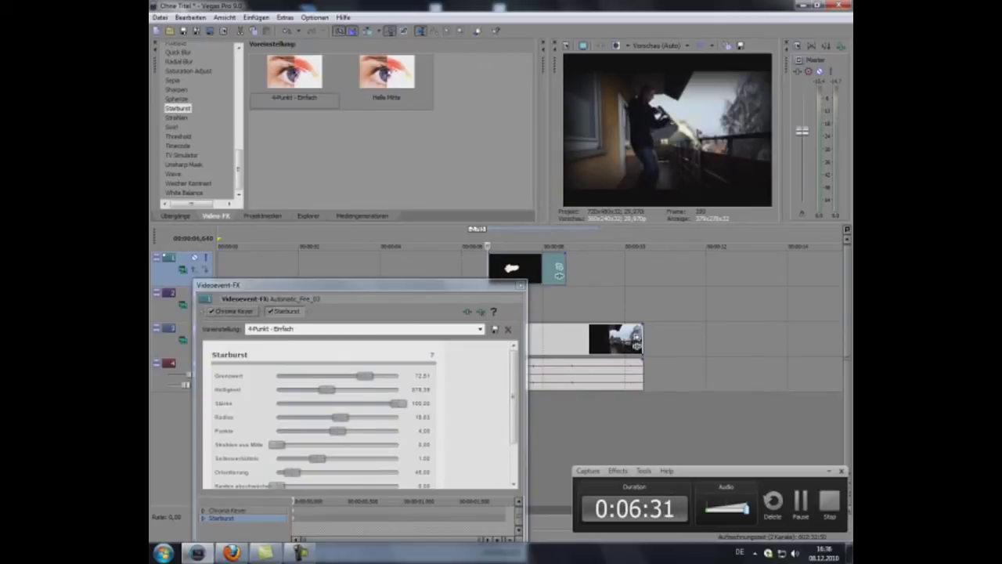
{"action": "mouse_move", "coordinate": [364, 375]}
{"action": "left_mouse_down"}
{"action": "mouse_move", "coordinate": [345, 376]}
{"action": "mouse_move", "coordinate": [392, 376]}
{"action": "mouse_move", "coordinate": [376, 376]}
{"action": "left_mouse_up"}
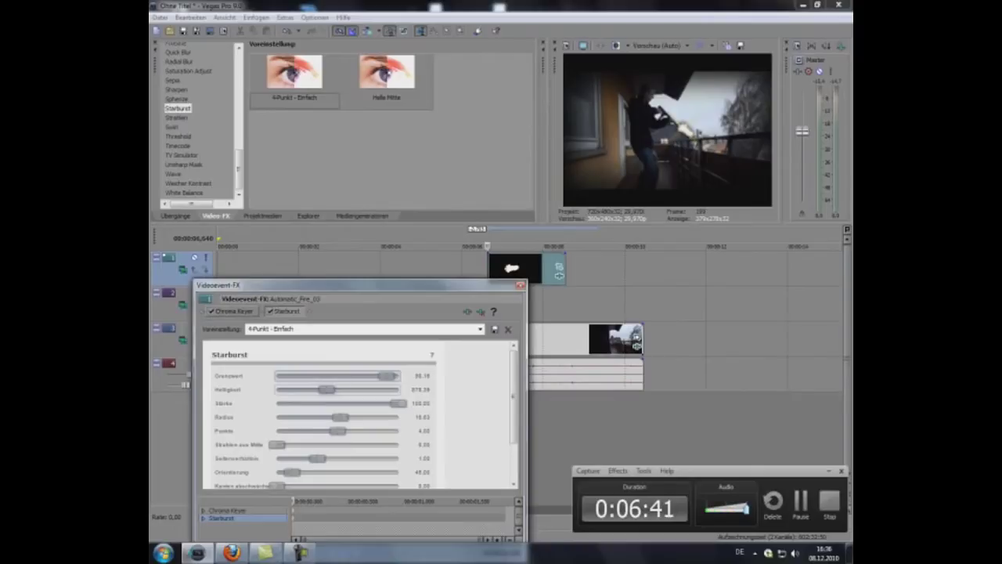
{"action": "mouse_move", "coordinate": [327, 389]}
{"action": "left_mouse_down"}
{"action": "mouse_move", "coordinate": [301, 389]}
{"action": "mouse_move", "coordinate": [375, 390]}
{"action": "mouse_move", "coordinate": [296, 389]}
{"action": "left_mouse_up"}
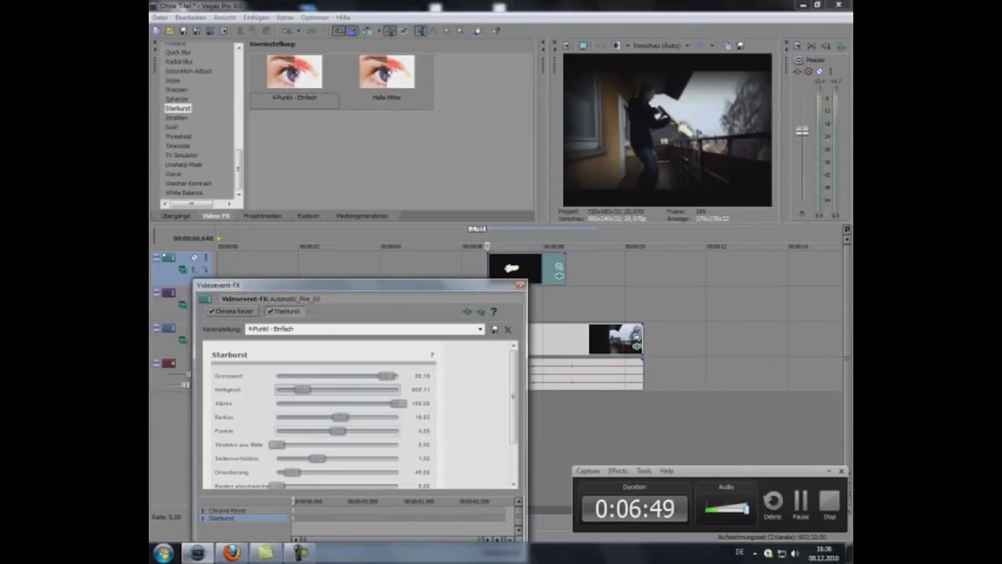
{"action": "left_click_drag", "start_coordinate": [398, 403], "coordinate": [372, 404]}
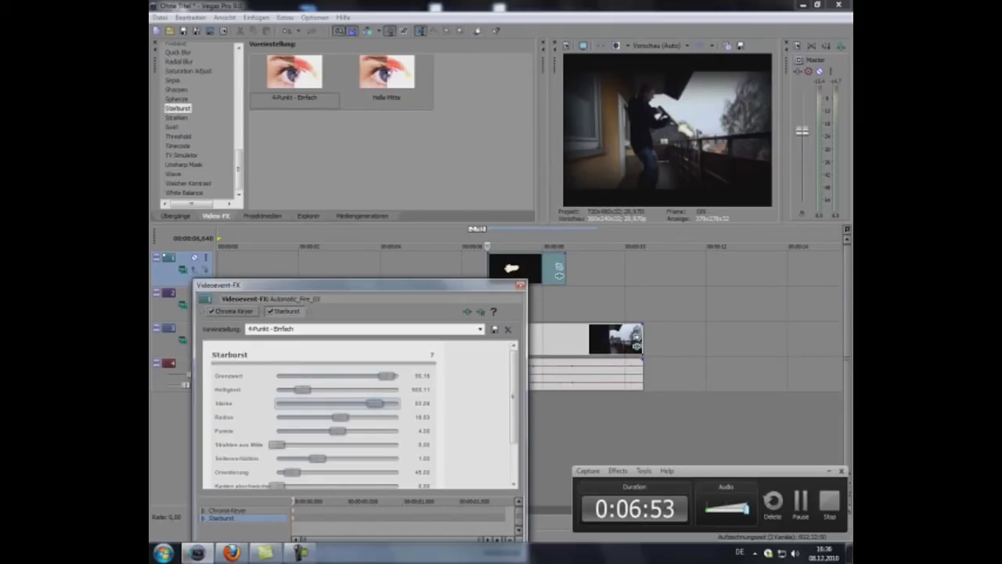
Step: Set starburst radius 20, six points, added rays and orientation about 262
{"action": "left_click_drag", "start_coordinate": [340, 416], "coordinate": [397, 417]}
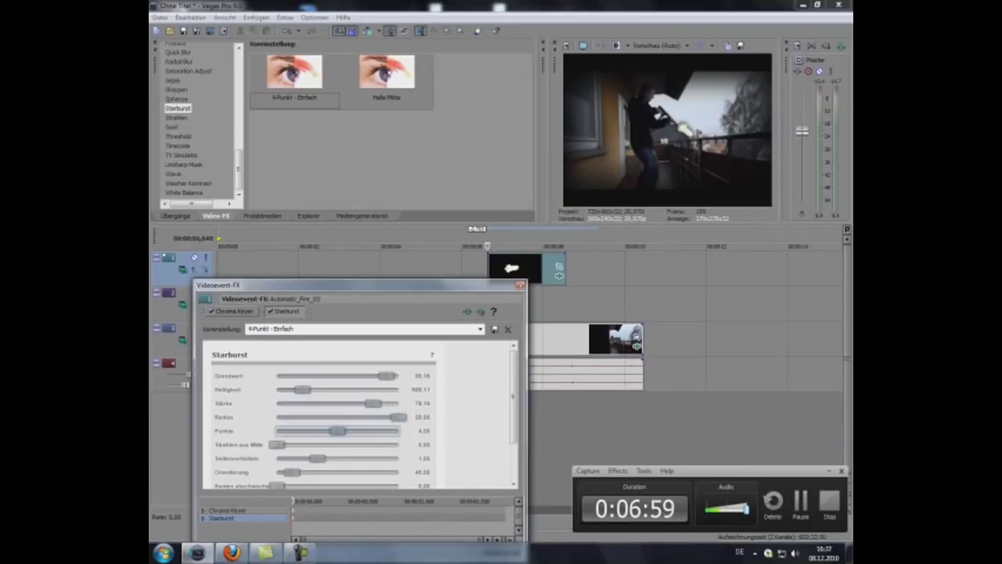
{"action": "left_click_drag", "start_coordinate": [337, 431], "coordinate": [399, 430]}
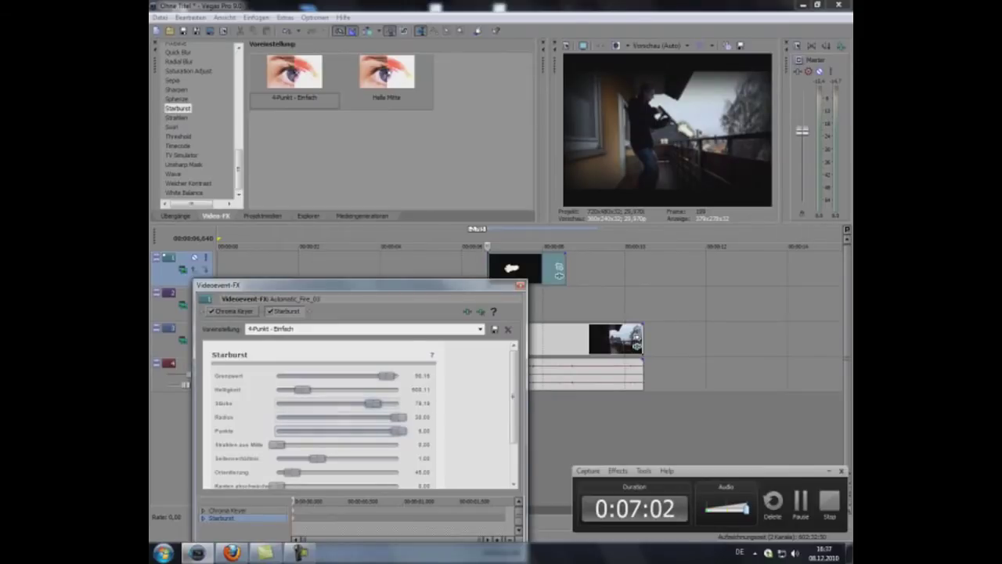
{"action": "left_click_drag", "start_coordinate": [303, 389], "coordinate": [325, 389]}
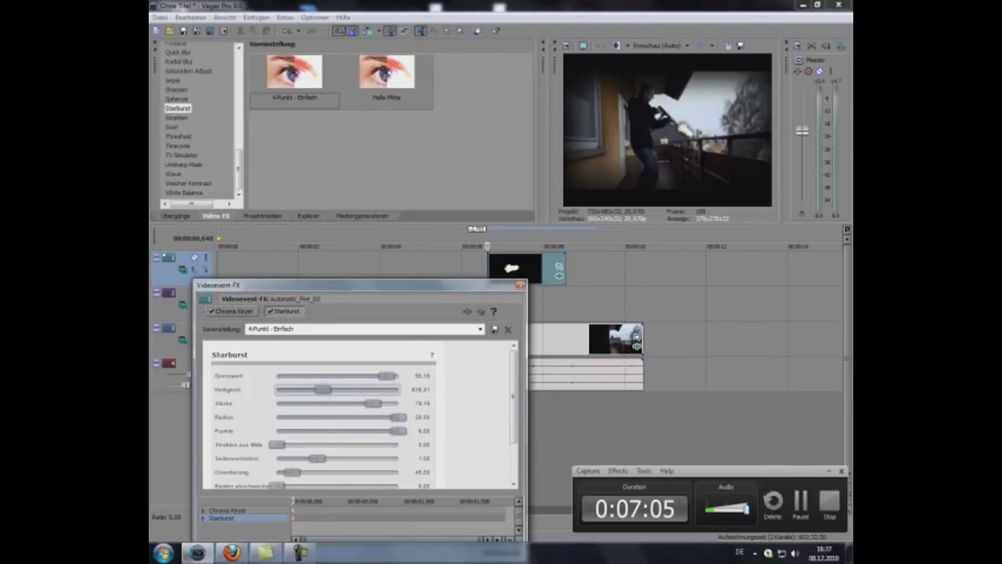
{"action": "mouse_move", "coordinate": [277, 443]}
{"action": "left_mouse_down"}
{"action": "mouse_move", "coordinate": [390, 444]}
{"action": "mouse_move", "coordinate": [339, 444]}
{"action": "left_mouse_up"}
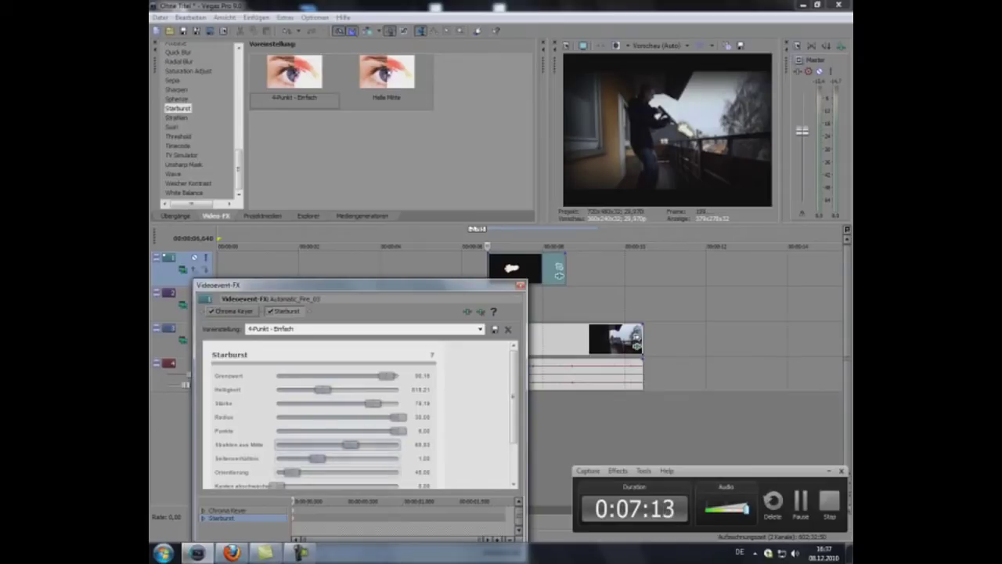
{"action": "mouse_move", "coordinate": [290, 472]}
{"action": "left_mouse_down"}
{"action": "mouse_move", "coordinate": [337, 472]}
{"action": "mouse_move", "coordinate": [288, 472]}
{"action": "left_mouse_up"}
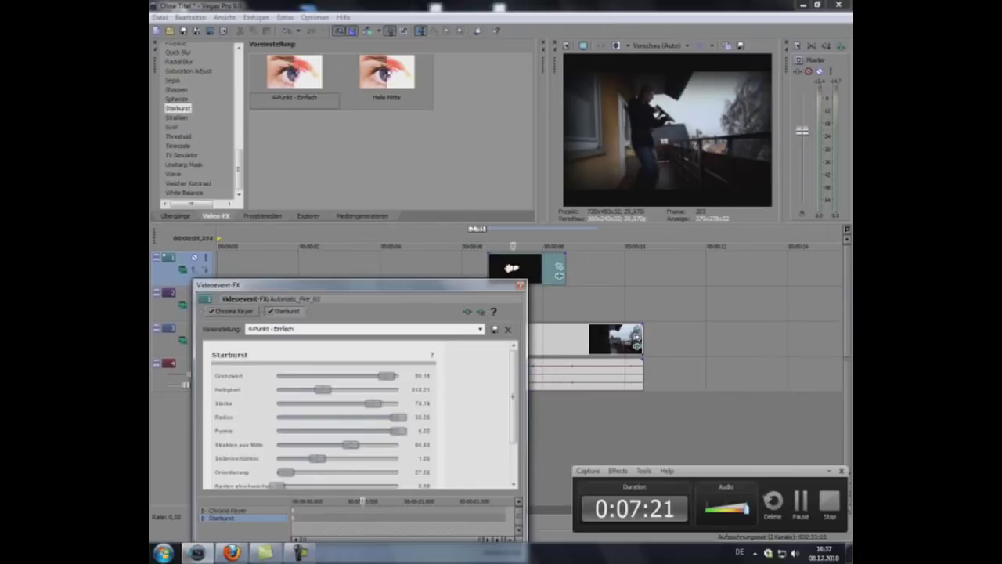
{"action": "left_click_drag", "start_coordinate": [285, 472], "coordinate": [398, 473]}
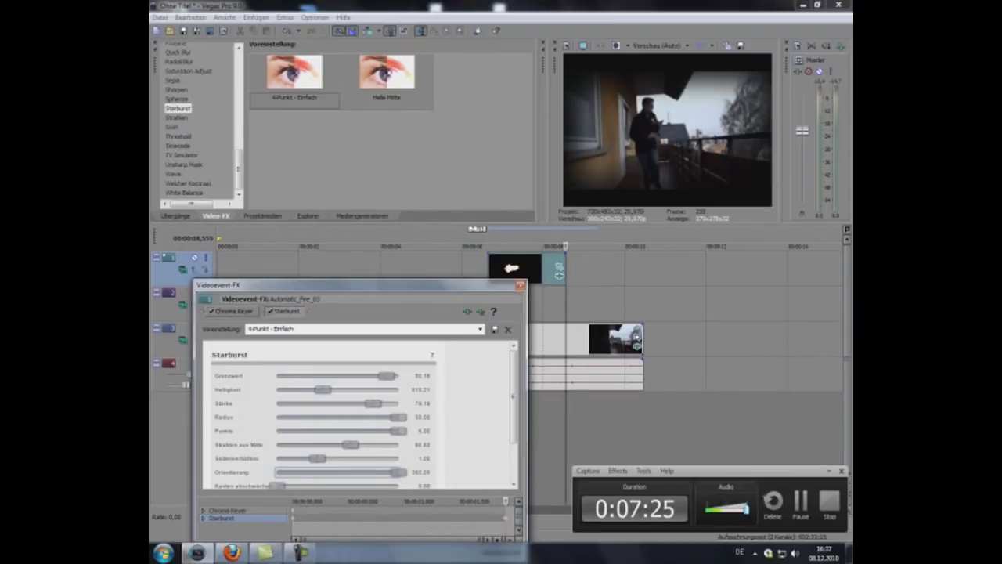
{"action": "key", "text": "Escape"}
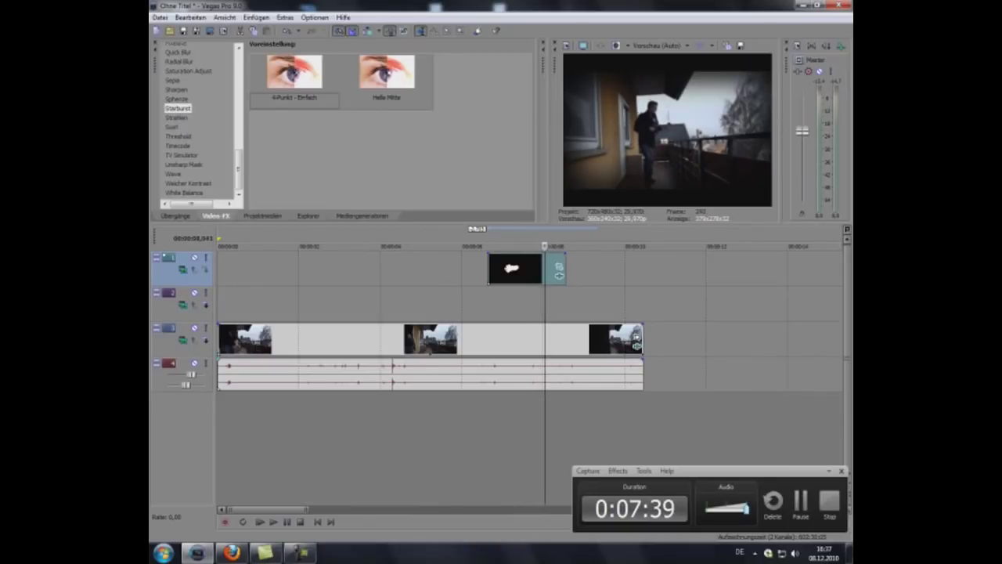
{"action": "key", "text": "j"}
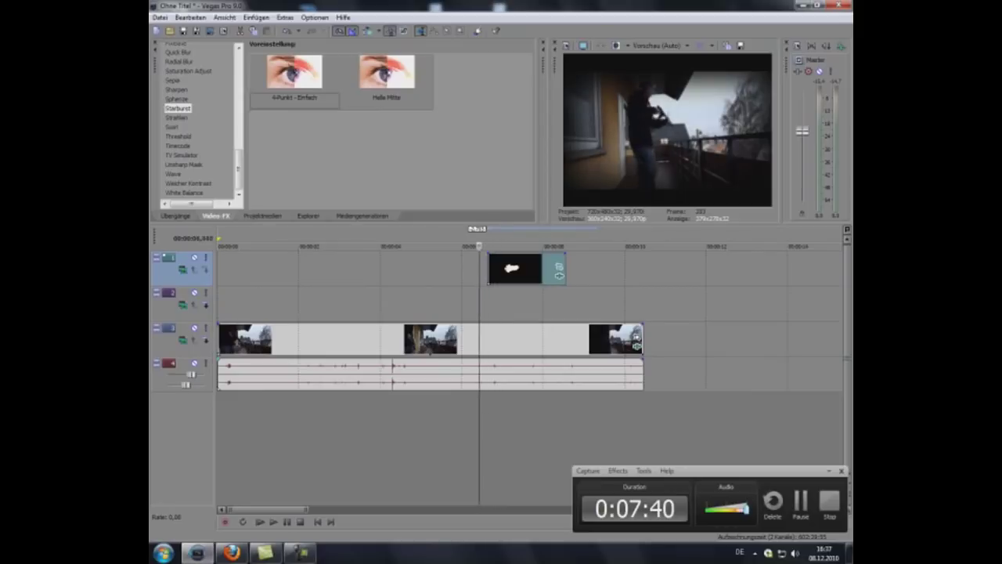